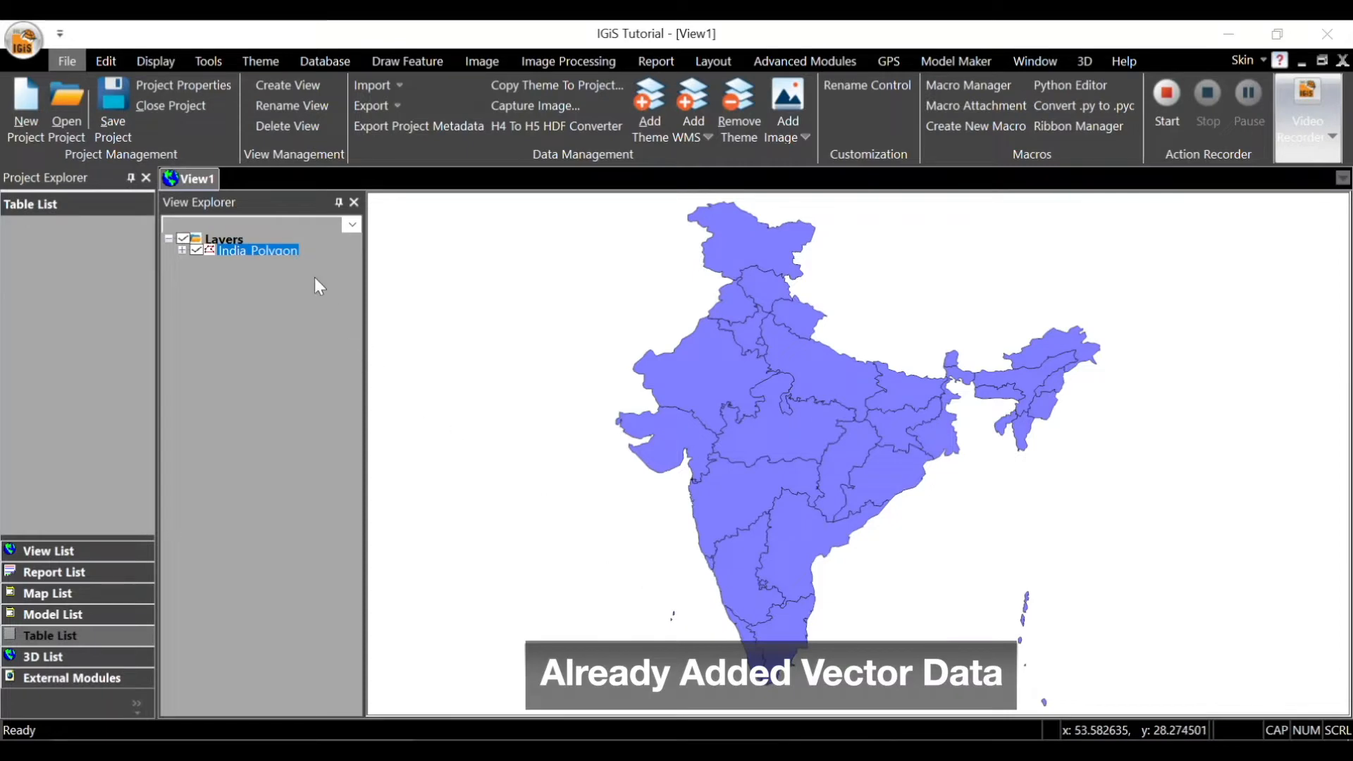
- Open the attribute table of the India_Polygon theme, enlarge it to examine its fields and state records, and close it
{"action": "right_click", "coordinate": [285, 250]}
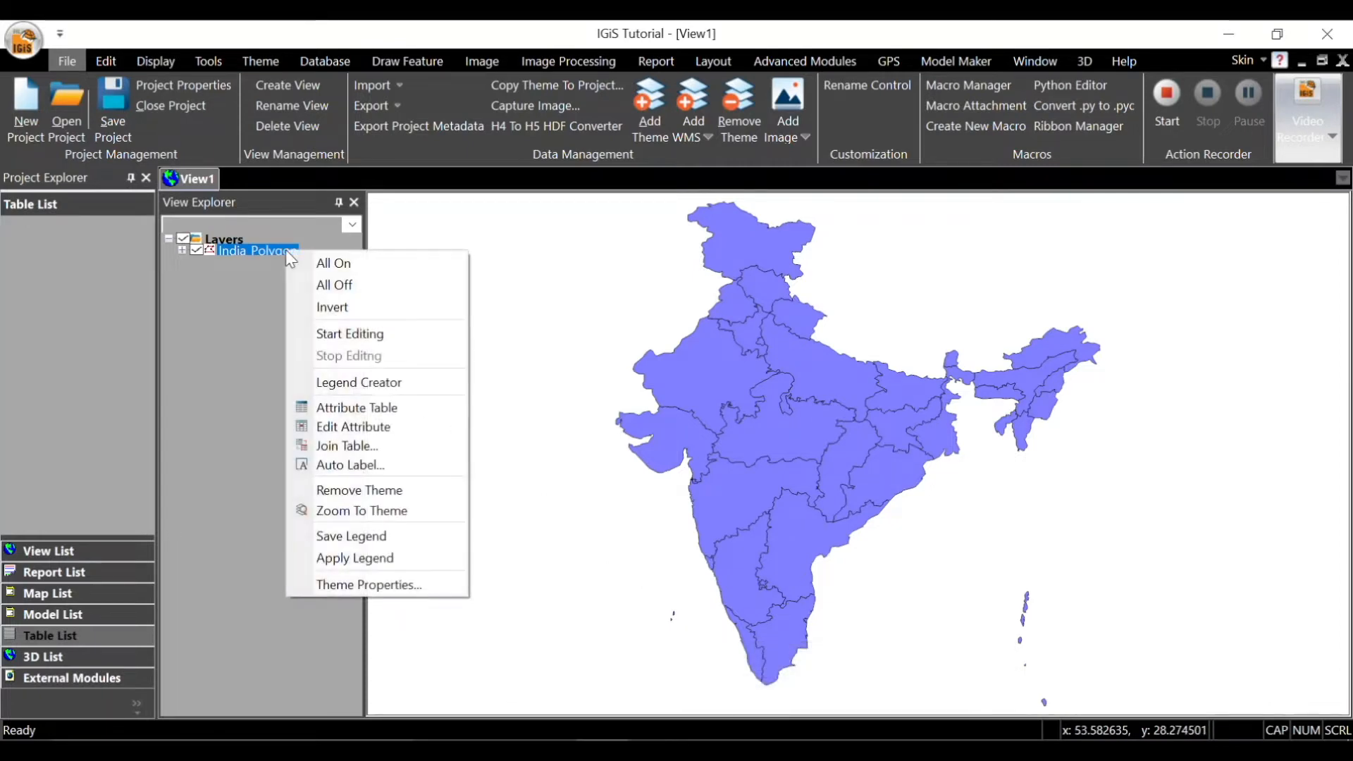
{"action": "left_click", "coordinate": [347, 407]}
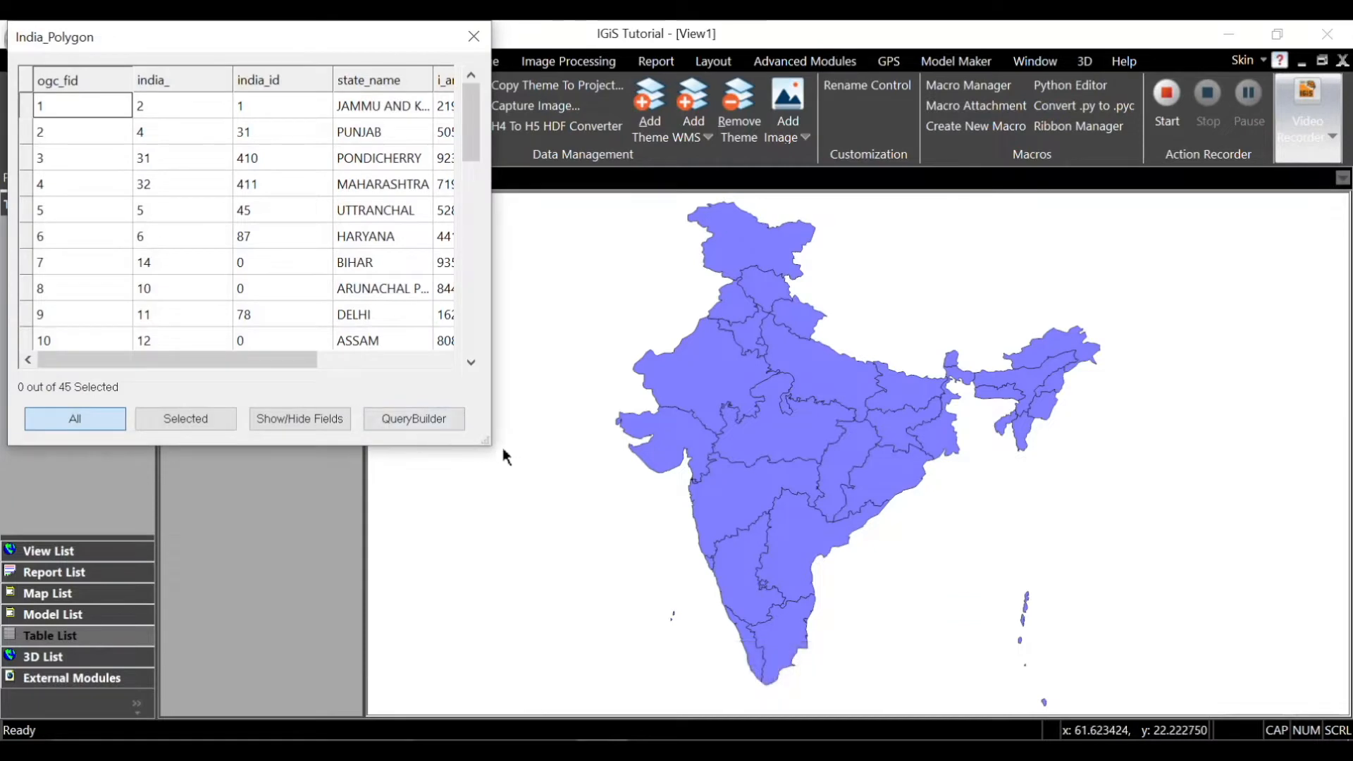
{"action": "left_click_drag", "start_coordinate": [491, 442], "coordinate": [963, 520]}
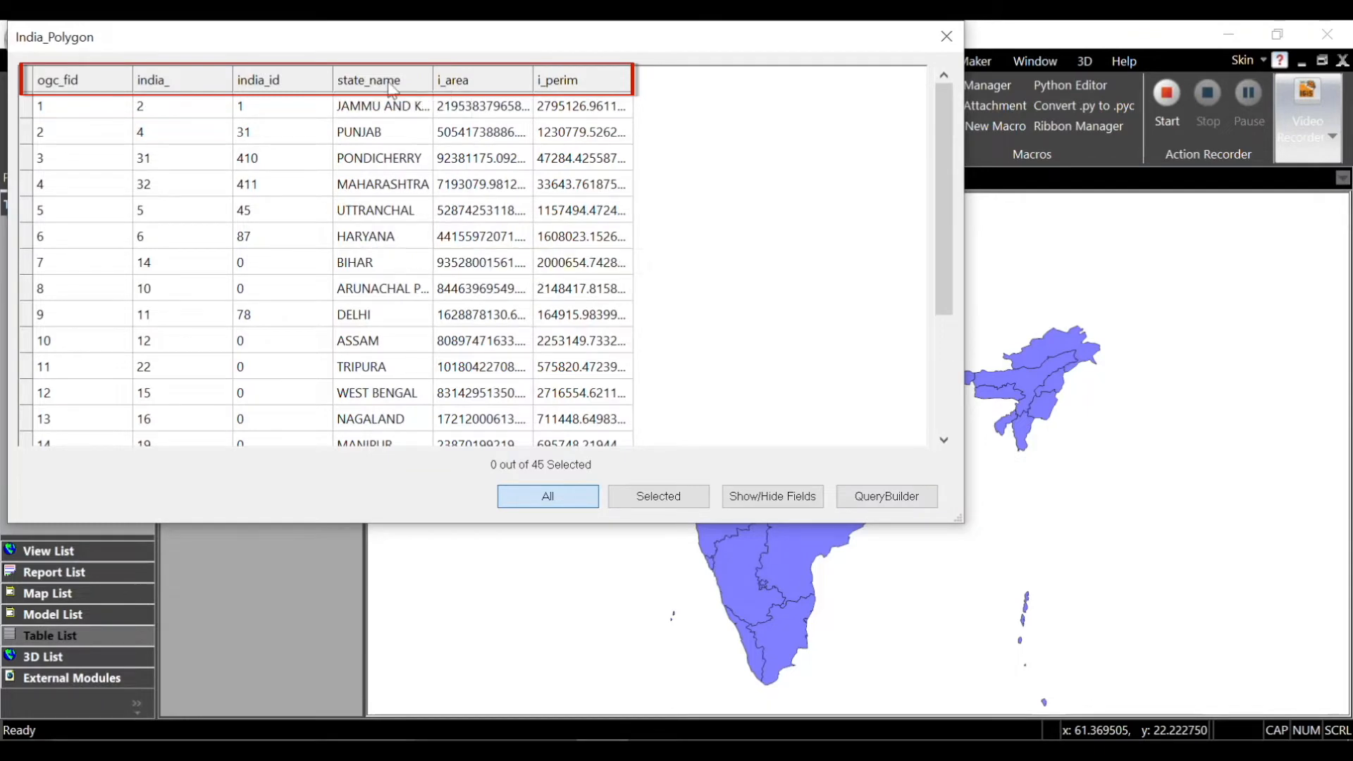
{"action": "scroll", "coordinate": [418, 150], "scroll_direction": "down", "scroll_amount": 2}
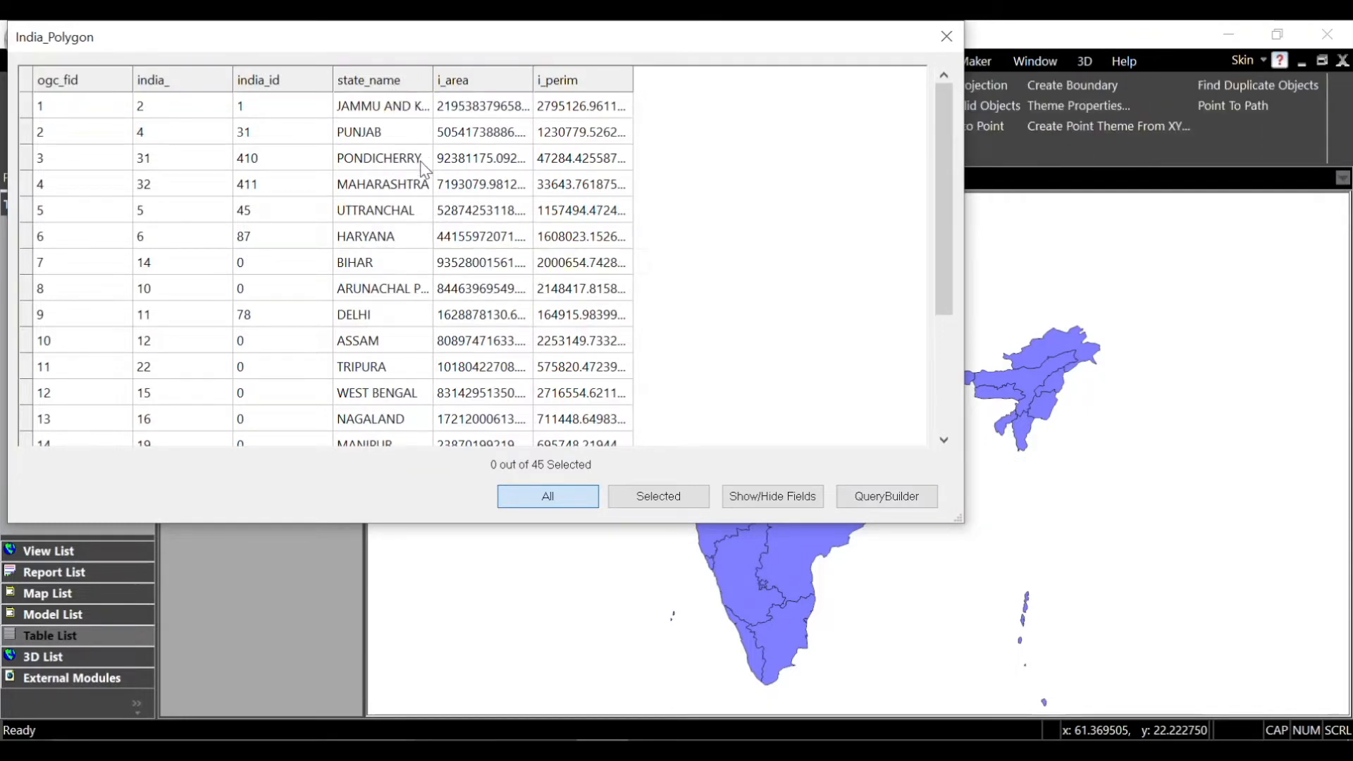
{"action": "left_click_drag", "start_coordinate": [421, 37], "coordinate": [434, 133]}
{"action": "left_click_drag", "start_coordinate": [955, 269], "coordinate": [954, 300]}
{"action": "left_click", "coordinate": [959, 132]}
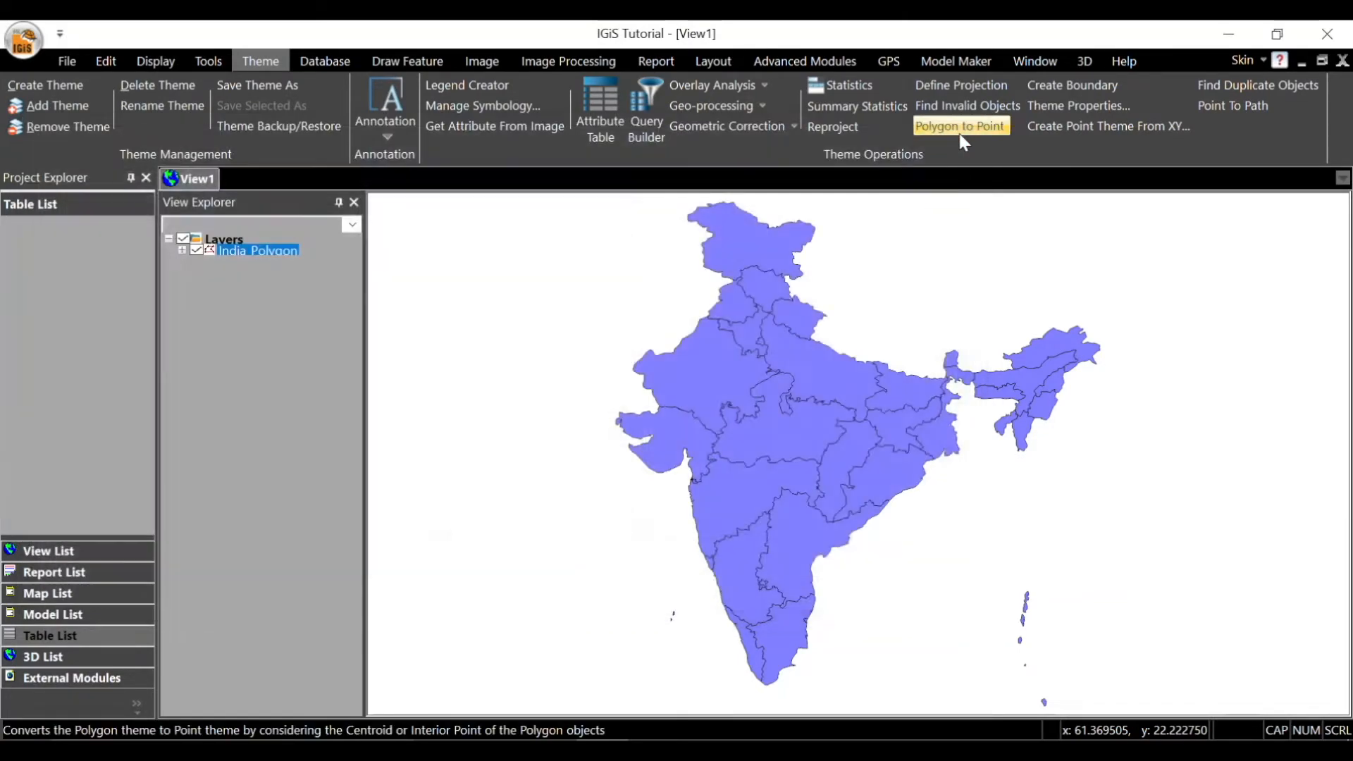
- Switch to Excel, examine the columns and state rows of Census Table.xlsx, and return to IGiS
{"action": "left_click", "coordinate": [708, 751]}
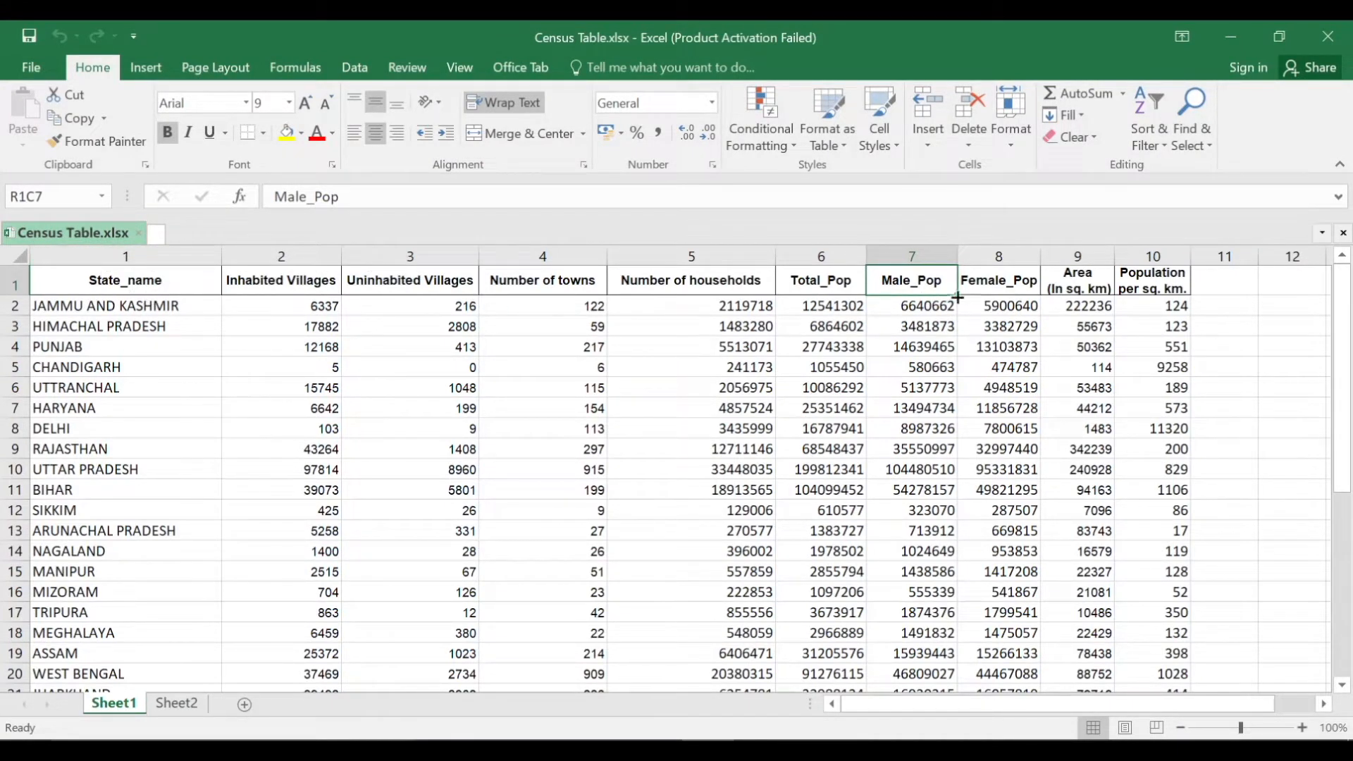
{"action": "mouse_move", "coordinate": [1343, 325]}
{"action": "left_mouse_down"}
{"action": "mouse_move", "coordinate": [1345, 494]}
{"action": "mouse_move", "coordinate": [1348, 304]}
{"action": "left_mouse_up"}
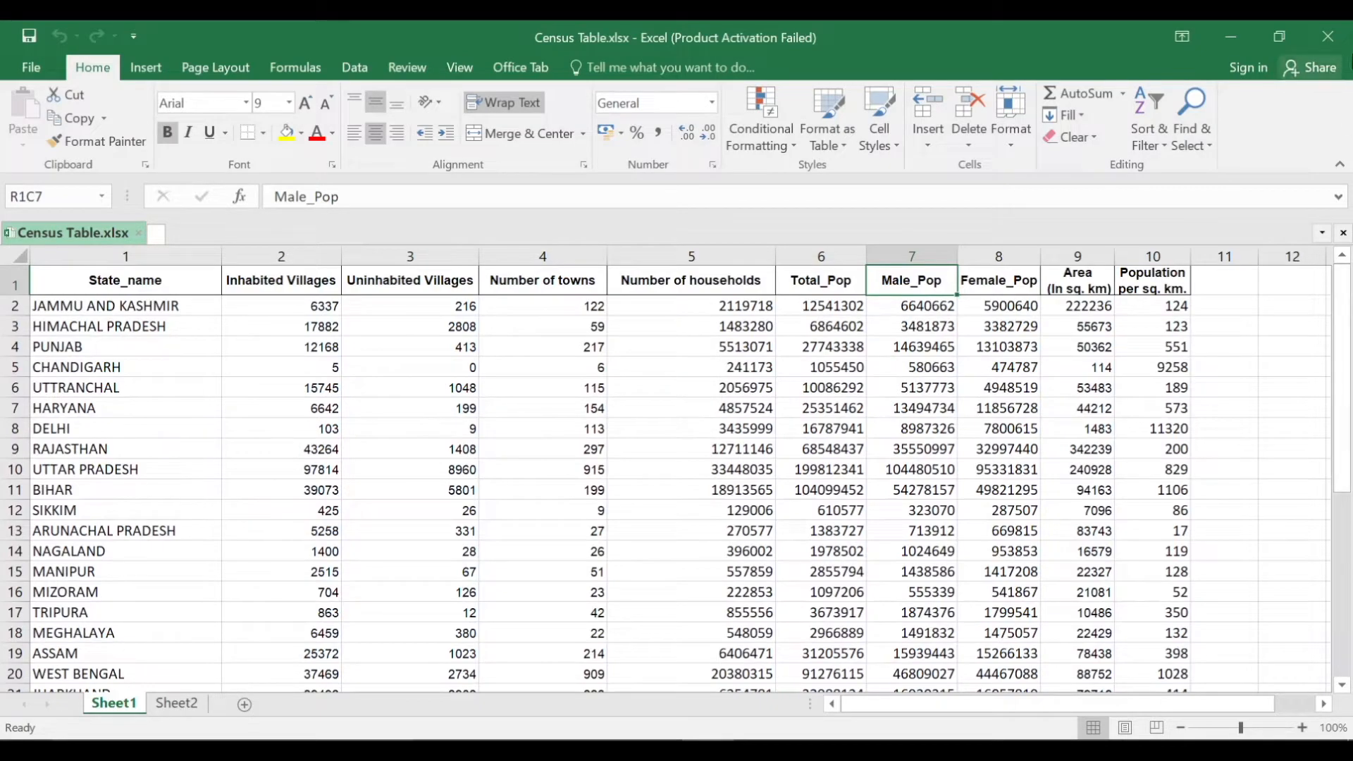
{"action": "left_click", "coordinate": [1346, 35]}
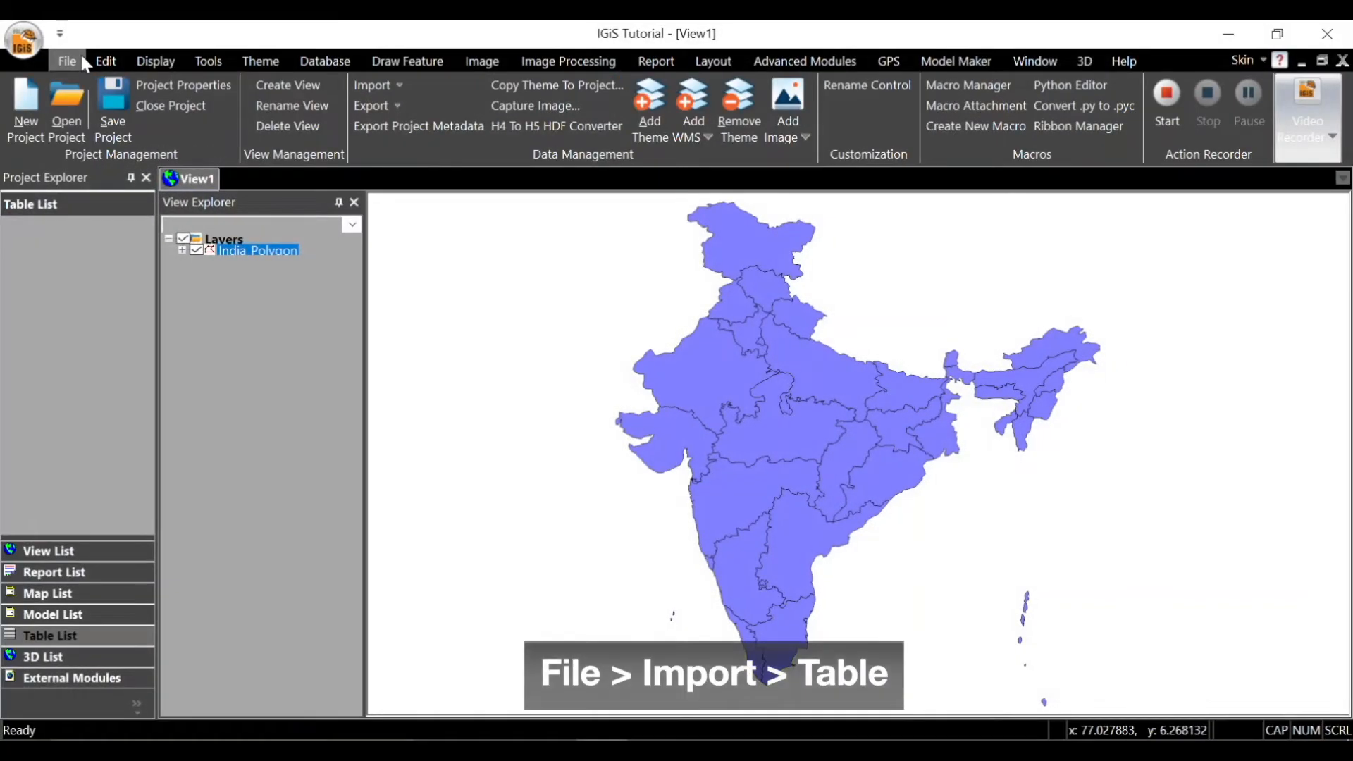
- Start a table import using Sheet1 of Census Table.xlsx from the Table Data folder, with the file type set to .xlsx
{"action": "left_click", "coordinate": [374, 85]}
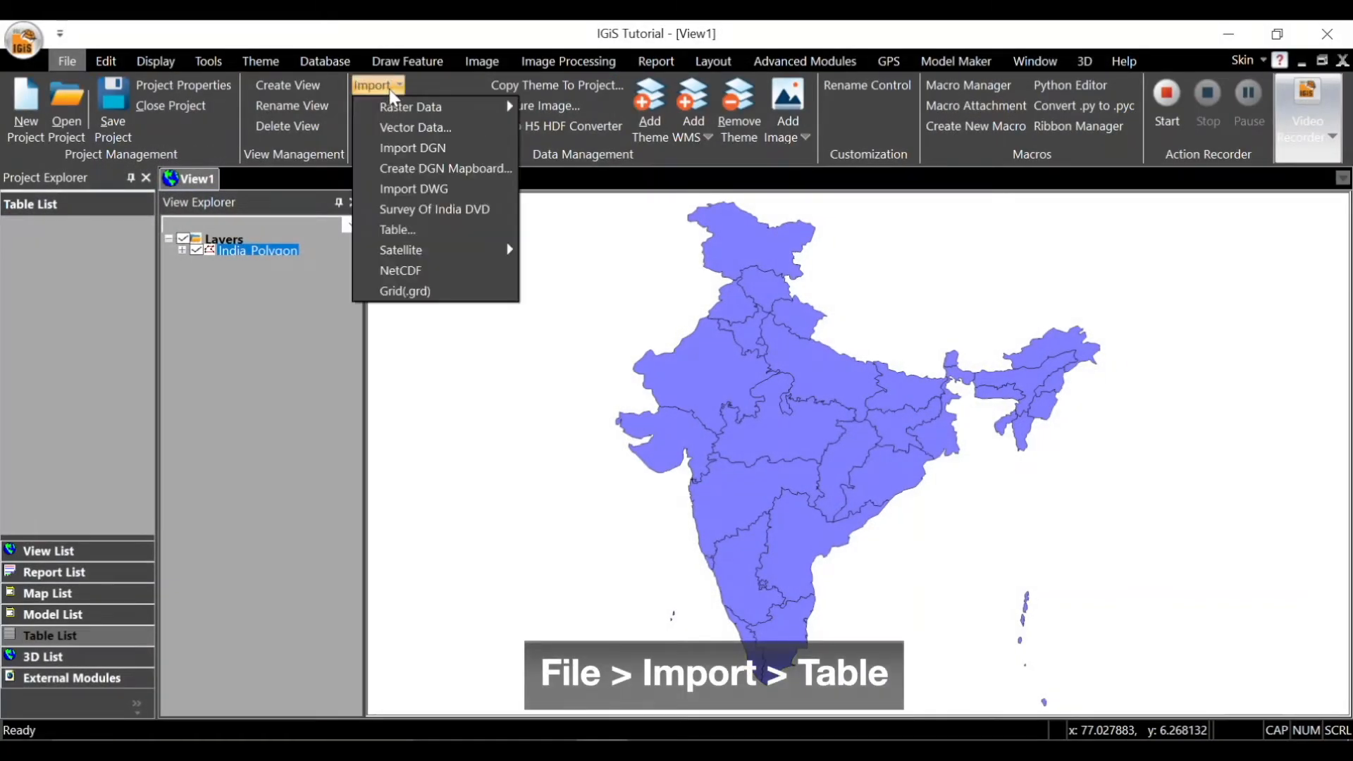
{"action": "left_click", "coordinate": [399, 233]}
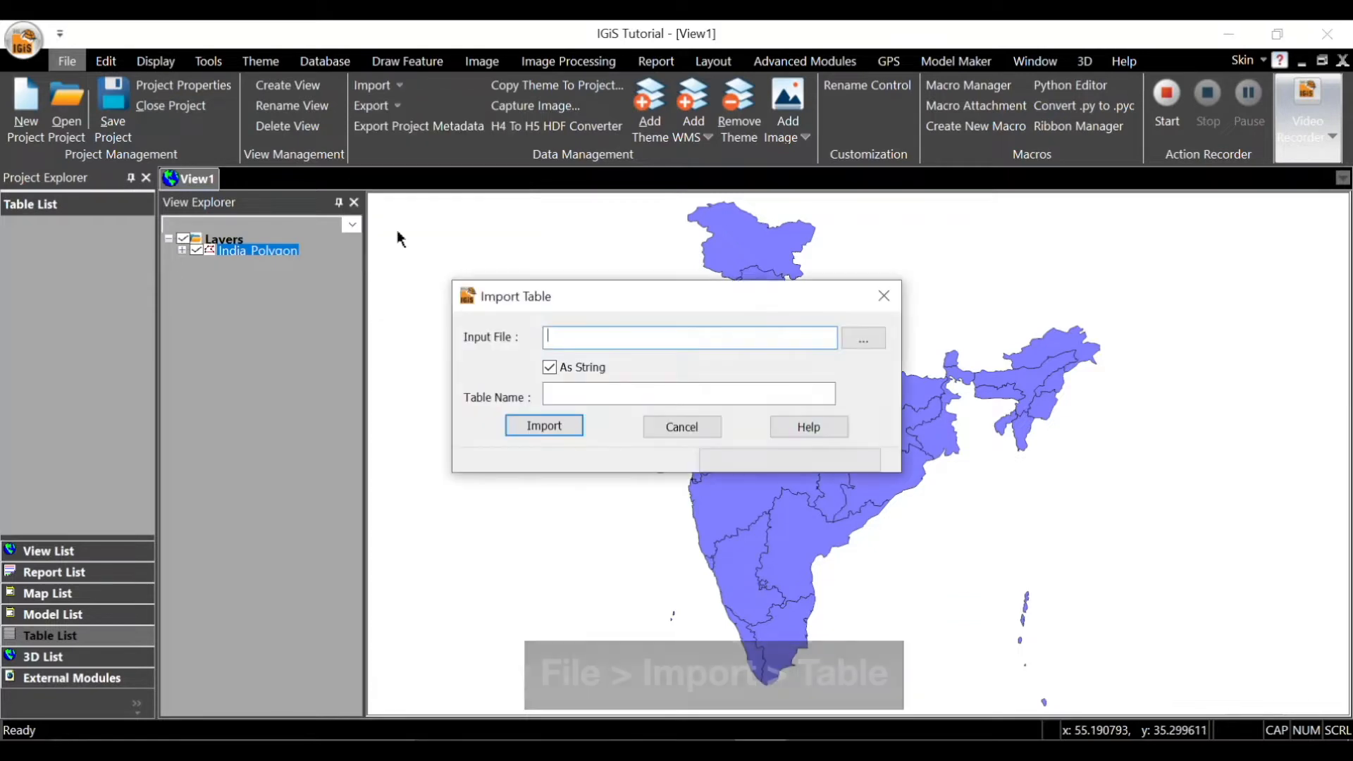
{"action": "left_click", "coordinate": [863, 339]}
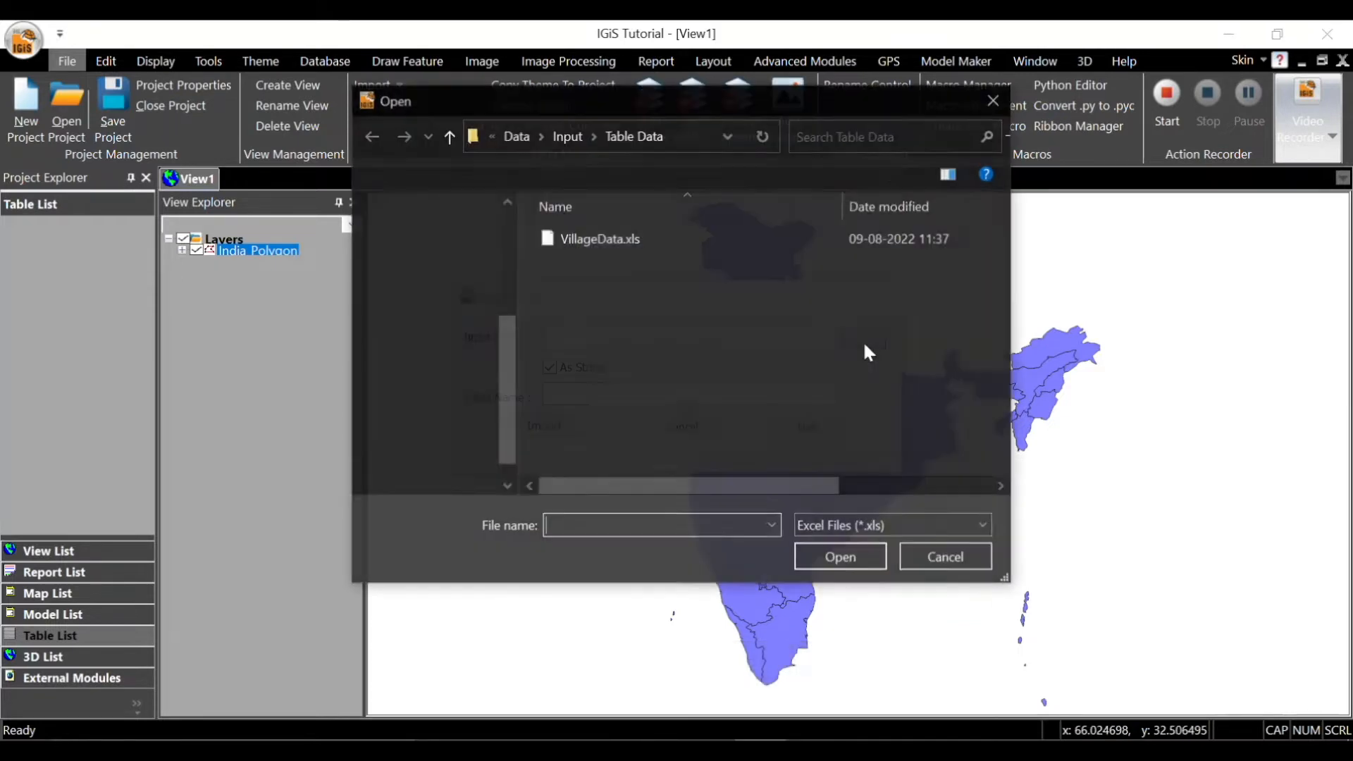
{"action": "left_click", "coordinate": [440, 135]}
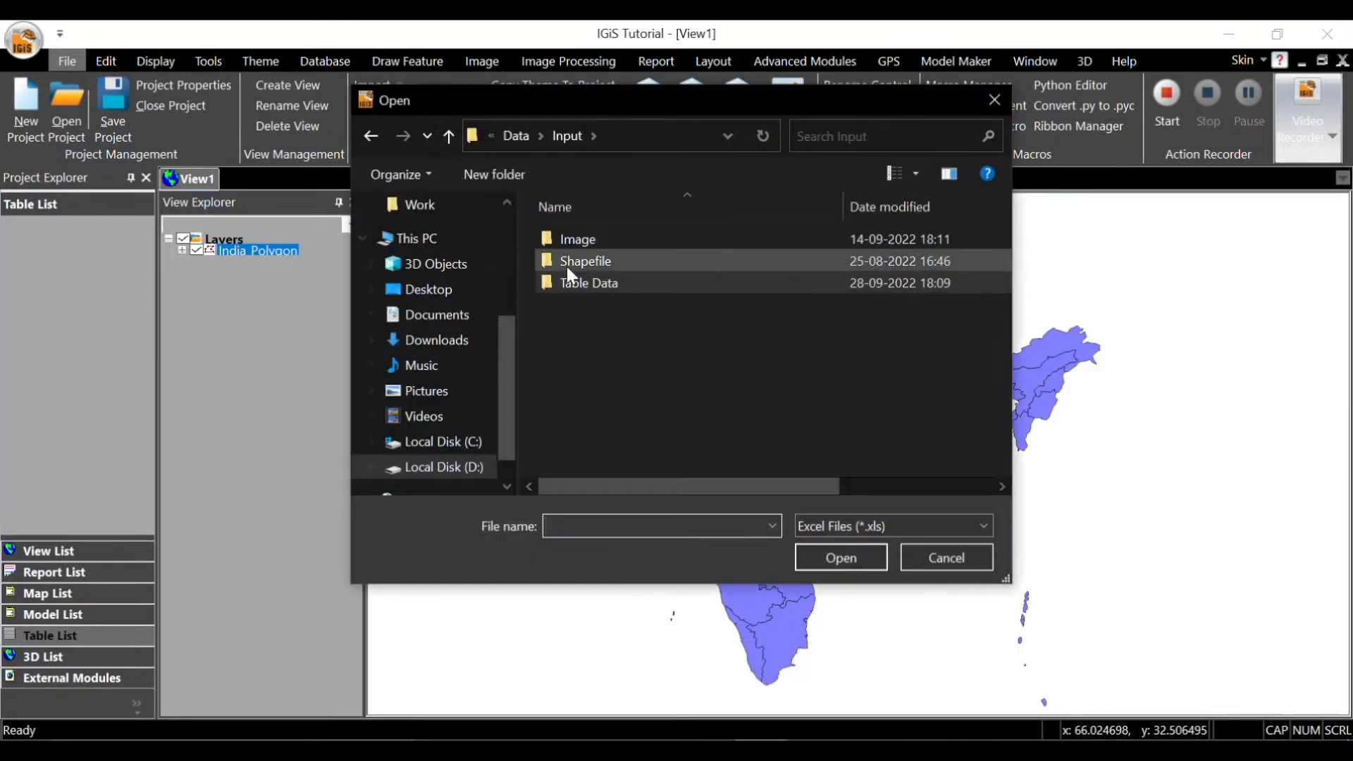
{"action": "double_click", "coordinate": [592, 279]}
{"action": "left_click", "coordinate": [821, 526]}
{"action": "left_click", "coordinate": [822, 547]}
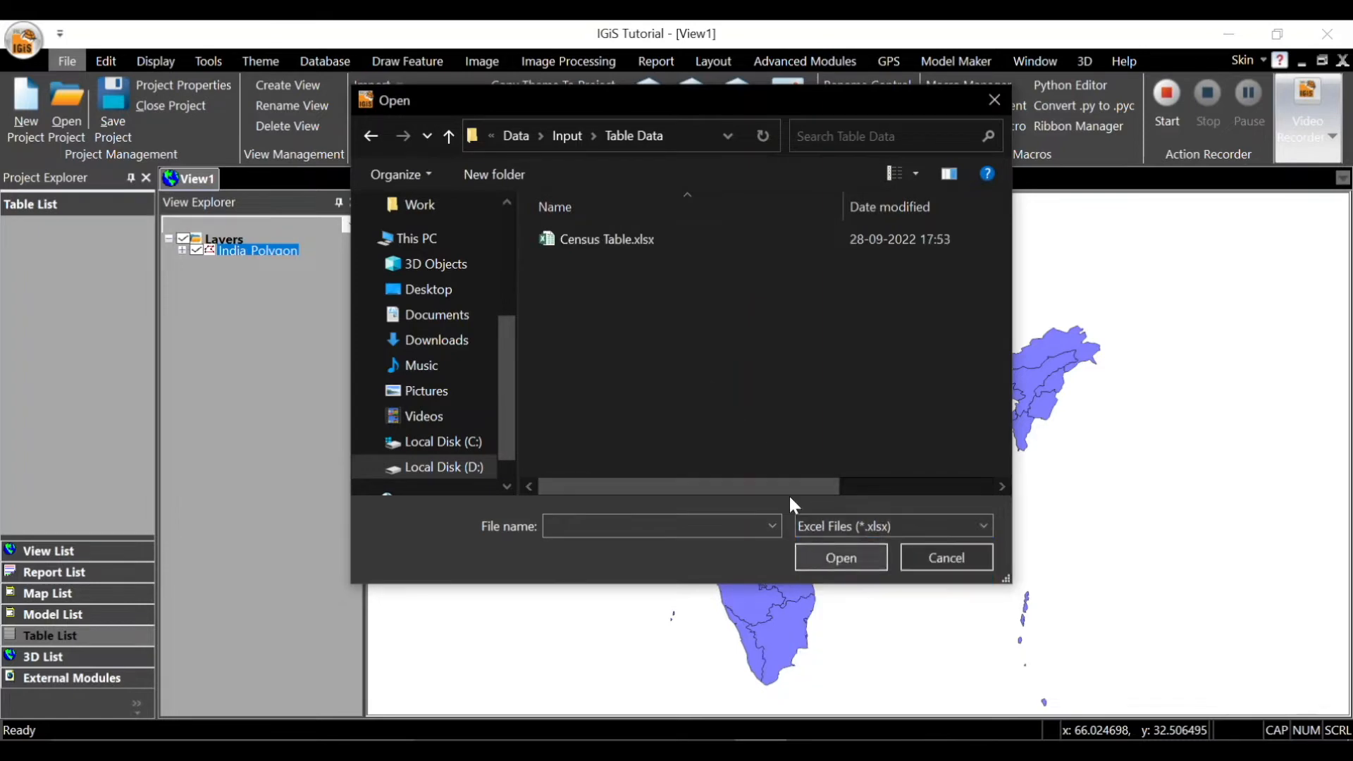
{"action": "left_click", "coordinate": [694, 238]}
{"action": "left_click", "coordinate": [821, 563]}
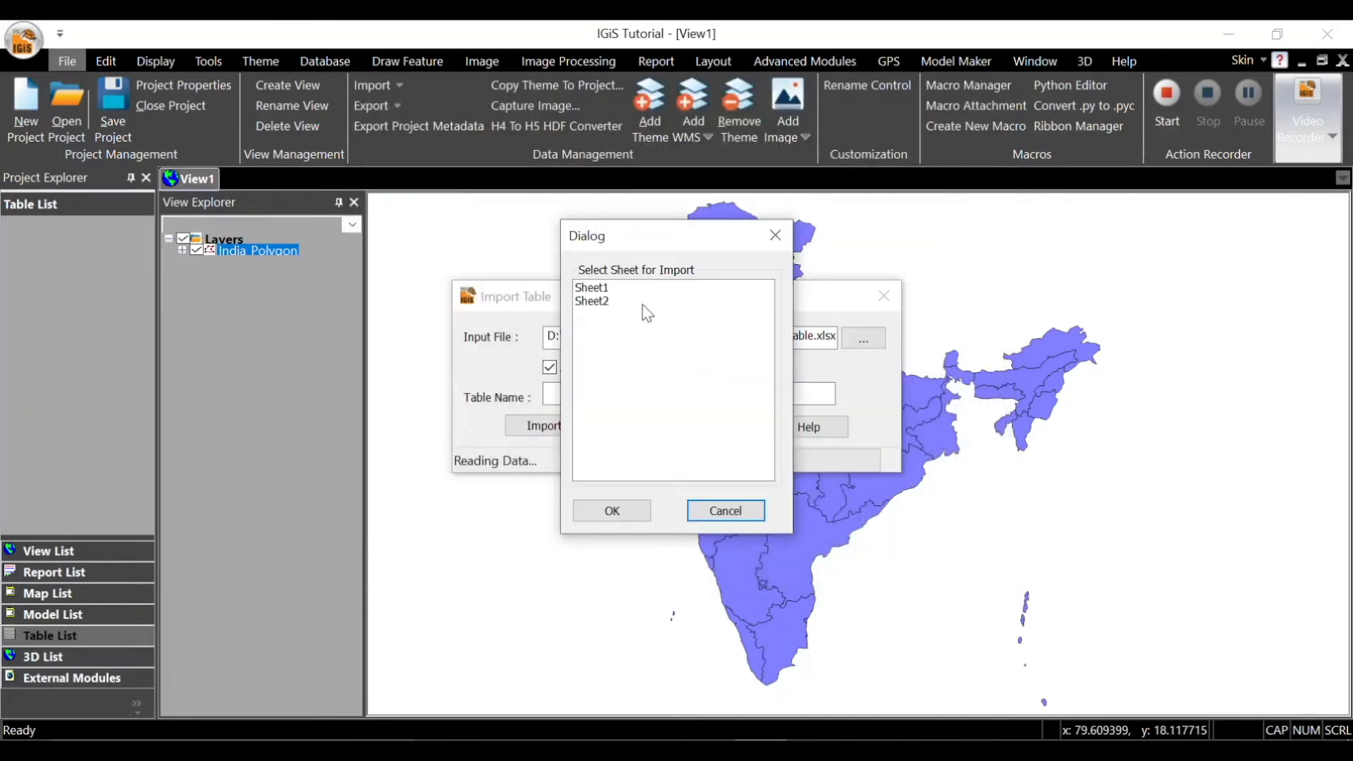
{"action": "left_click", "coordinate": [601, 288]}
{"action": "left_click", "coordinate": [593, 509]}
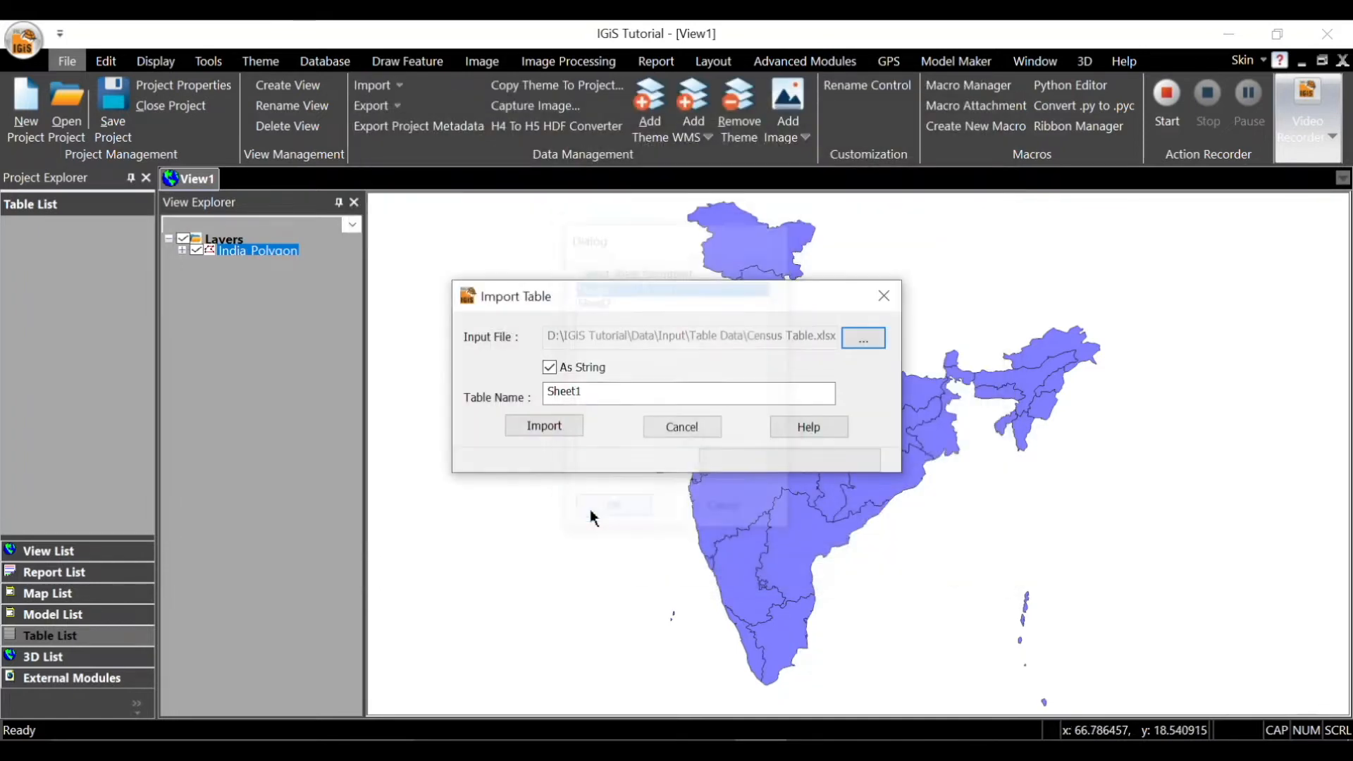
- Turn off importing as string, name the table CensusData, run the import and close the resulting report
{"action": "left_click", "coordinate": [549, 368]}
{"action": "left_click_drag", "start_coordinate": [595, 392], "coordinate": [544, 400]}
{"action": "type", "text": "Census"}
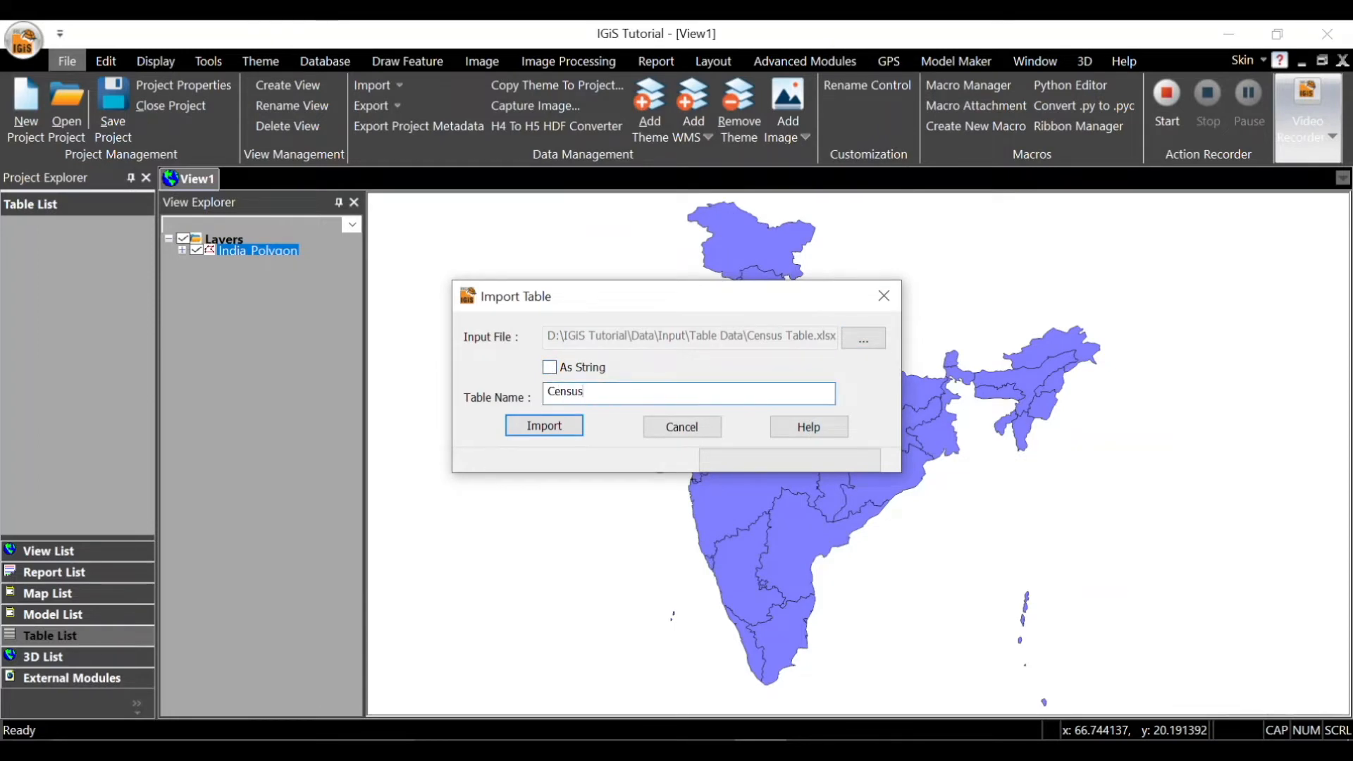
{"action": "type", "text": "Data"}
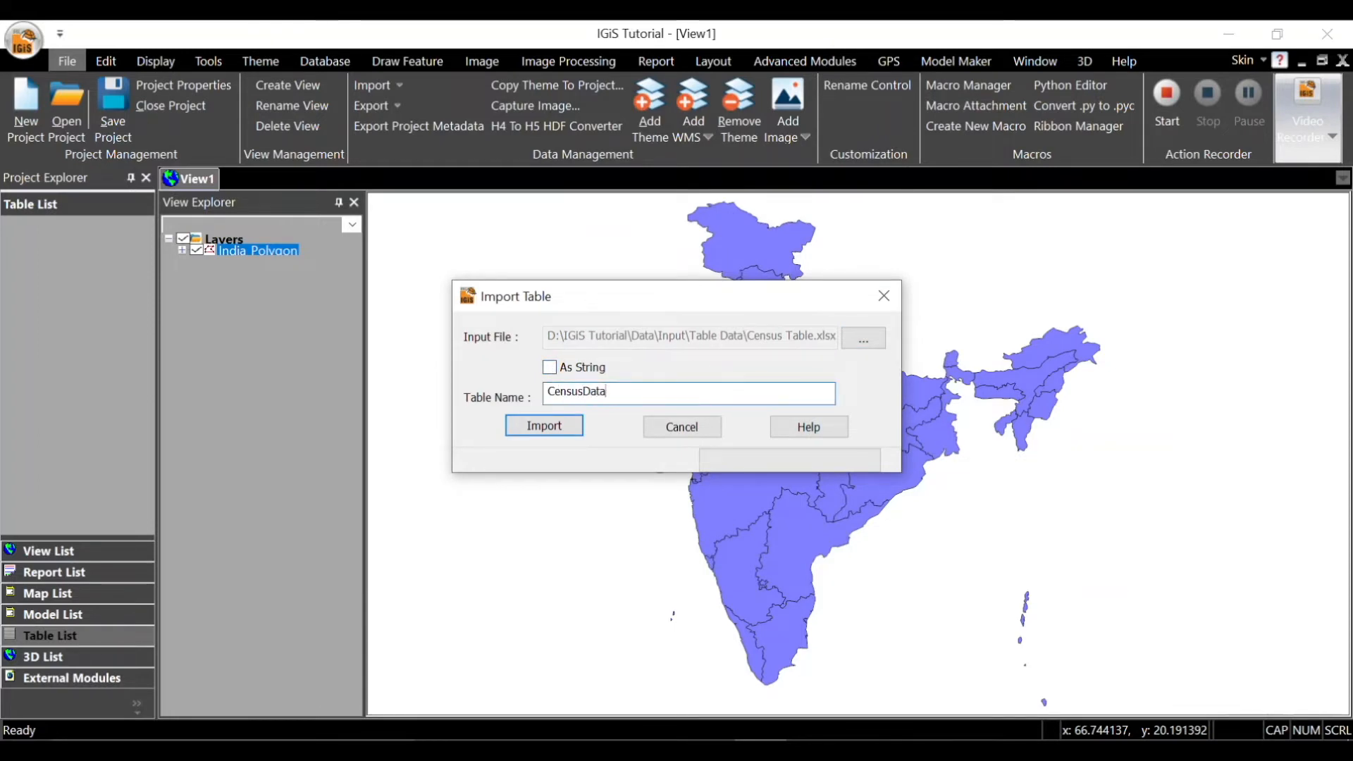
{"action": "left_click", "coordinate": [539, 426]}
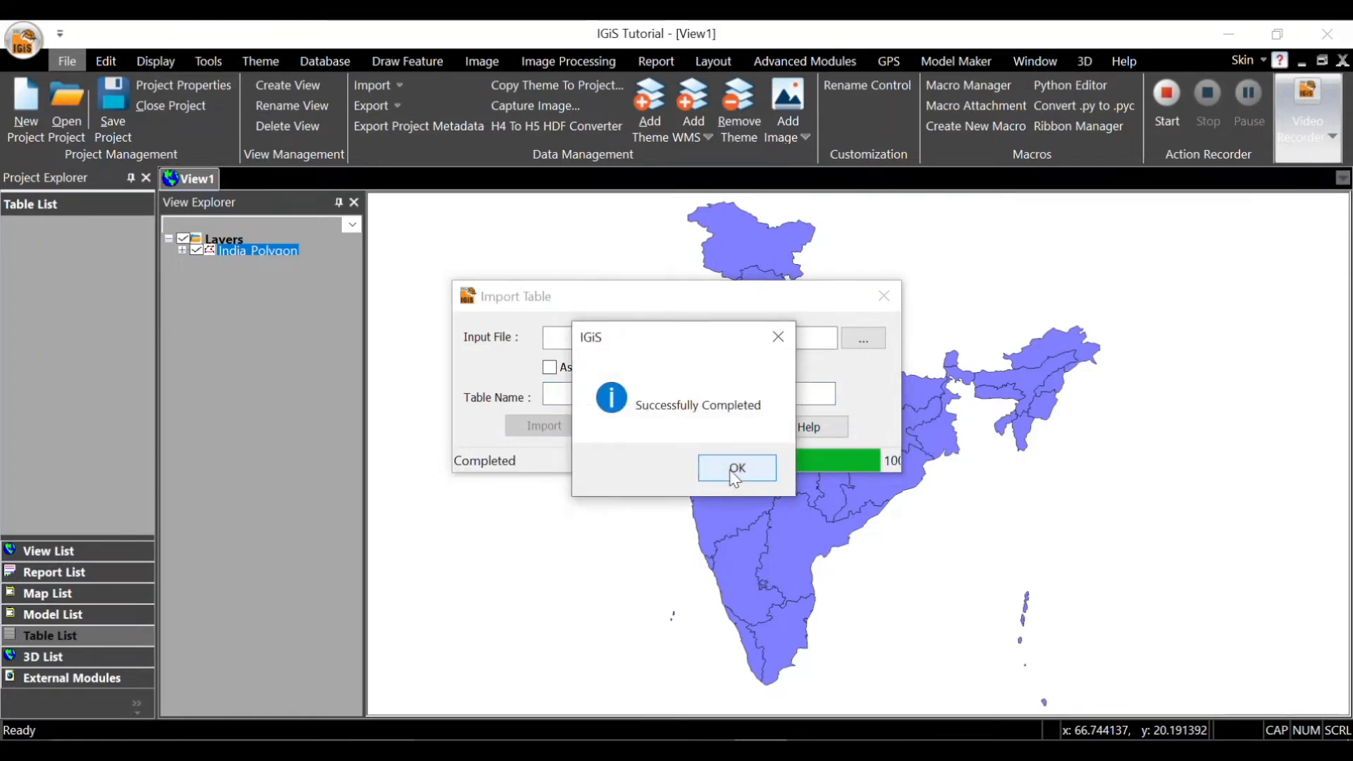
{"action": "left_click", "coordinate": [733, 471]}
{"action": "left_click", "coordinate": [721, 471]}
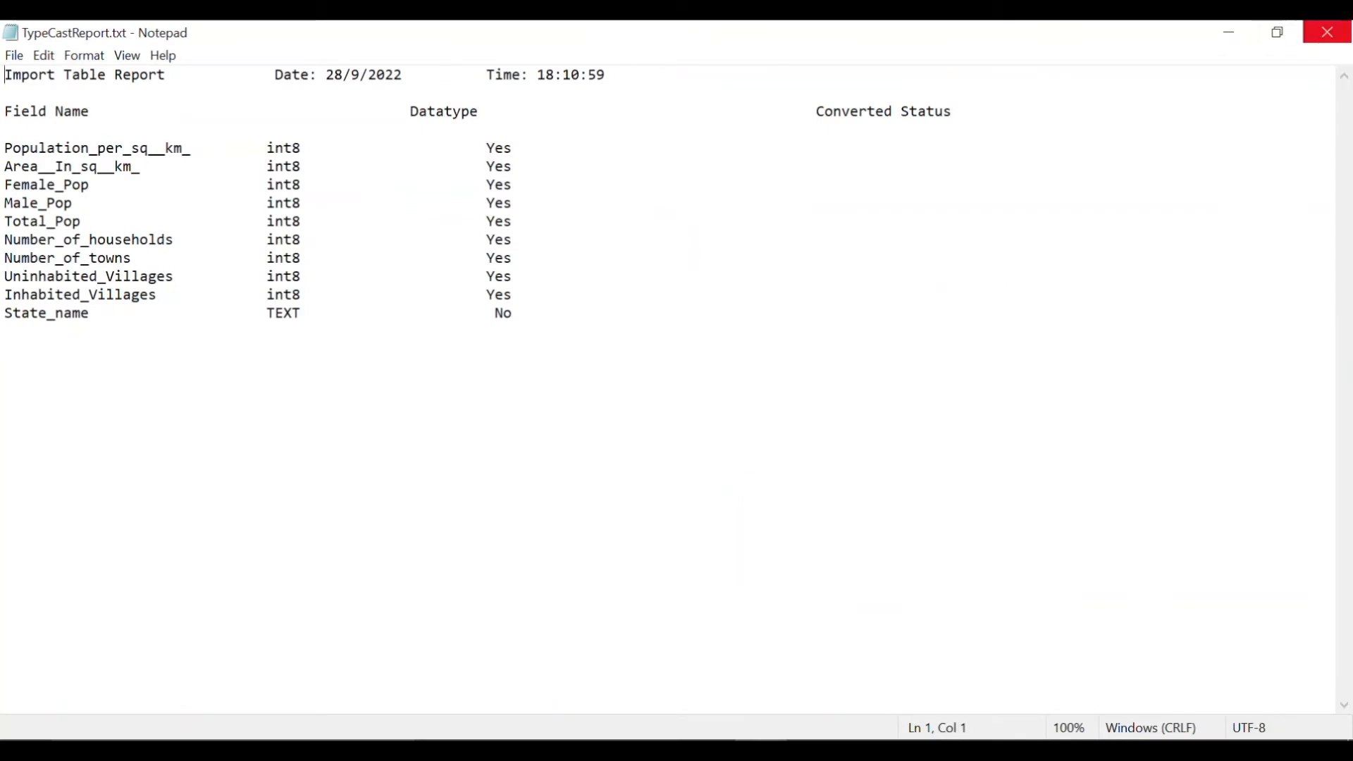
{"action": "left_click", "coordinate": [1328, 32]}
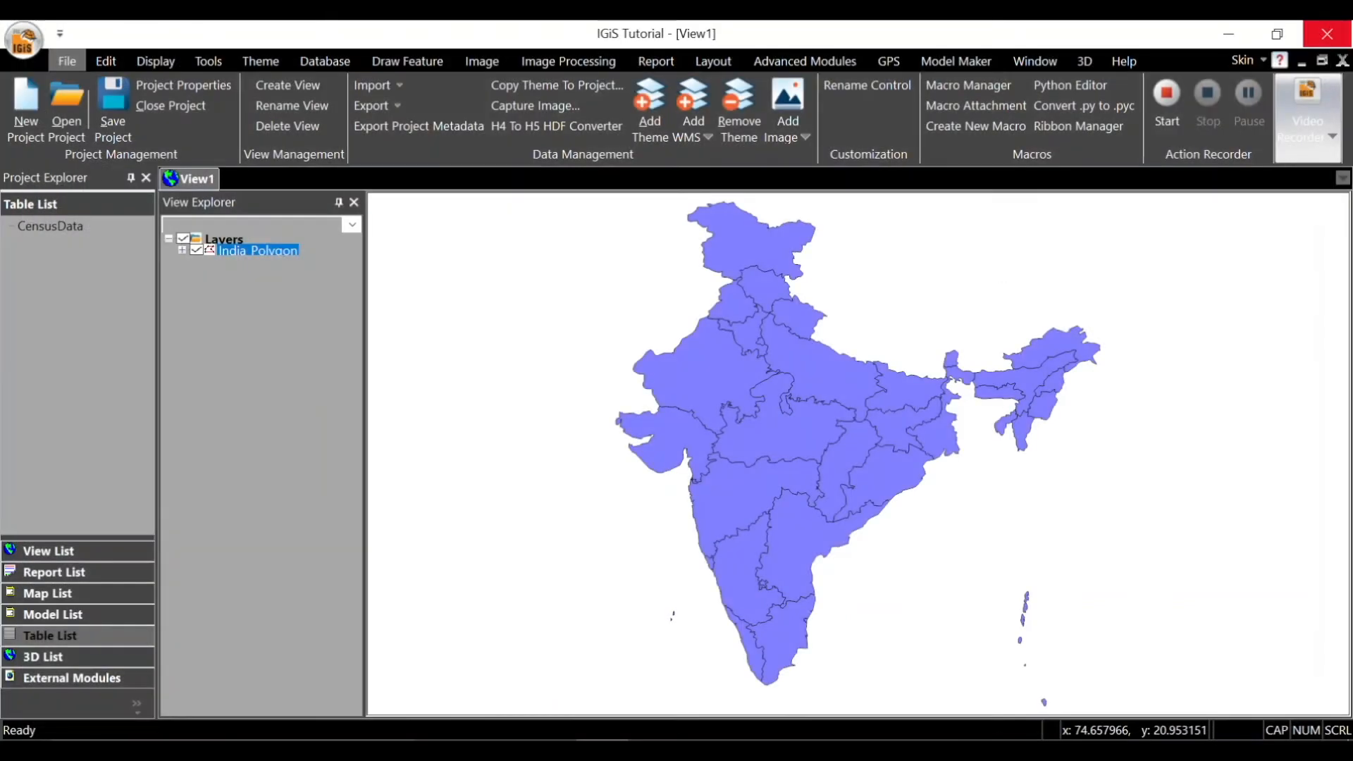
- Open the CensusData table, enlarge it to examine its imported fields and records, and close it
{"action": "left_click", "coordinate": [72, 230]}
{"action": "right_click", "coordinate": [72, 230]}
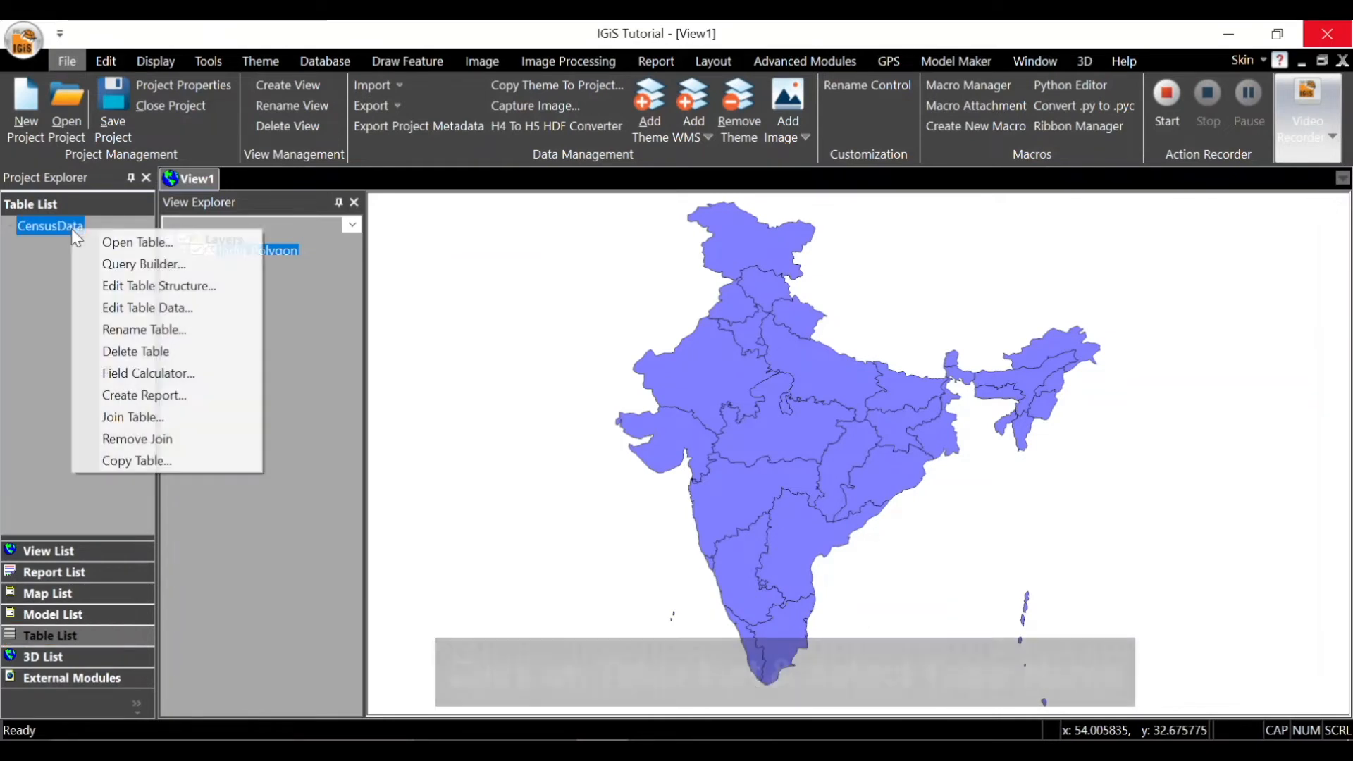
{"action": "left_click", "coordinate": [139, 243]}
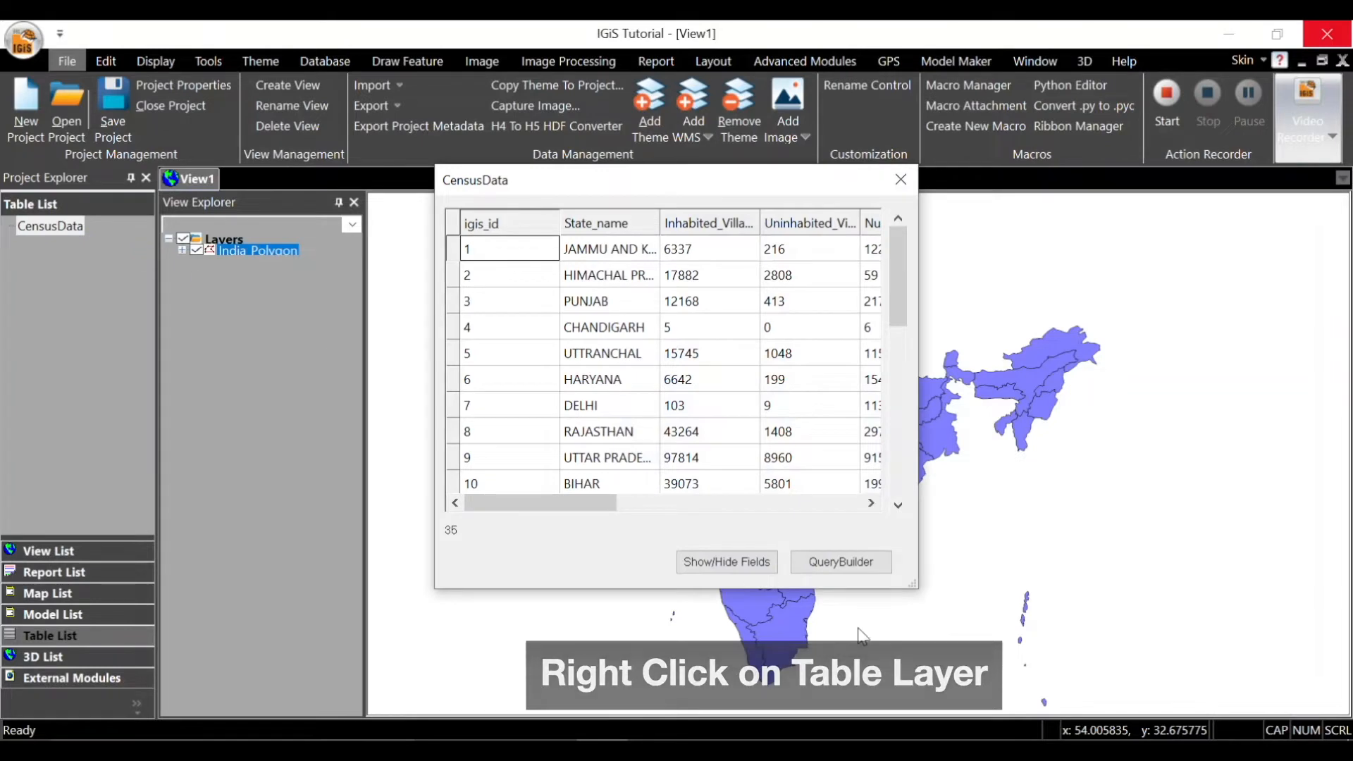
{"action": "left_click_drag", "start_coordinate": [917, 585], "coordinate": [1350, 738]}
{"action": "left_click_drag", "start_coordinate": [996, 189], "coordinate": [691, 103]}
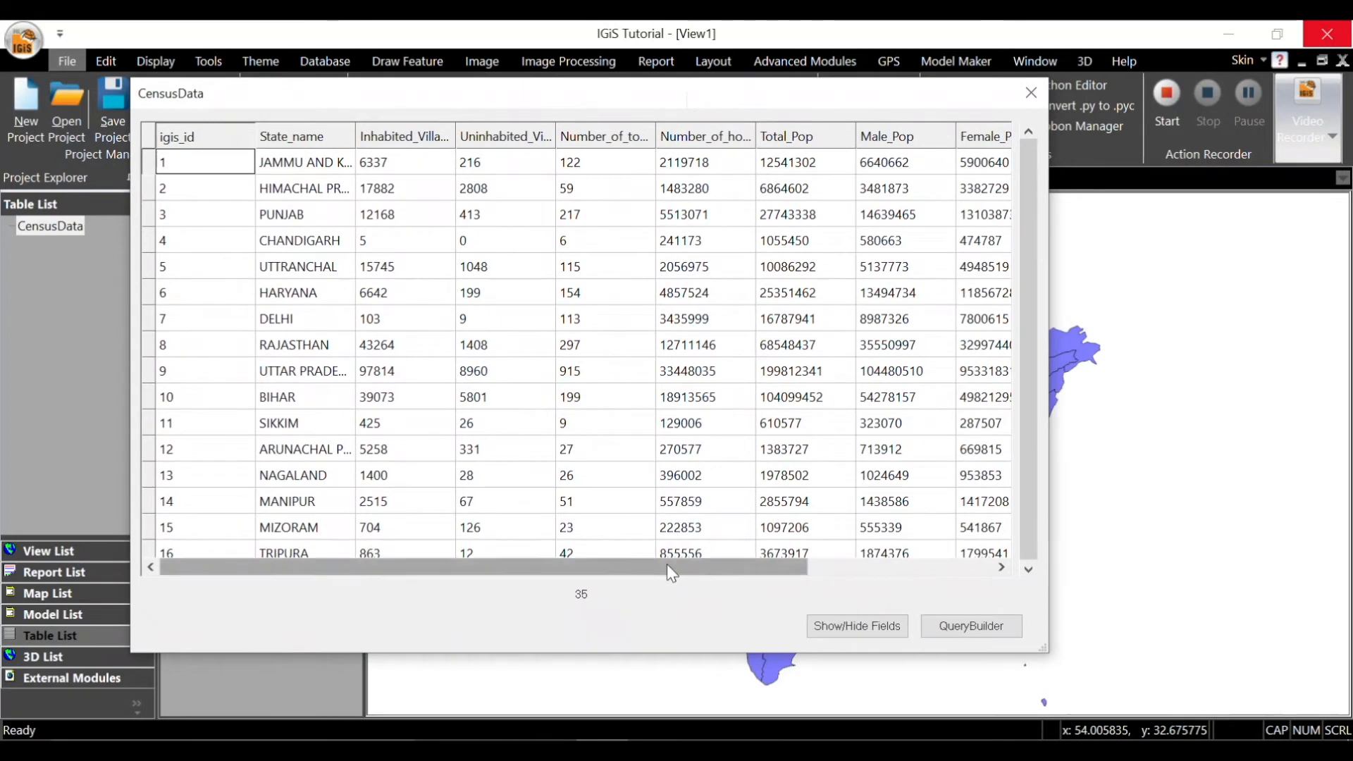
{"action": "left_click_drag", "start_coordinate": [667, 564], "coordinate": [605, 567]}
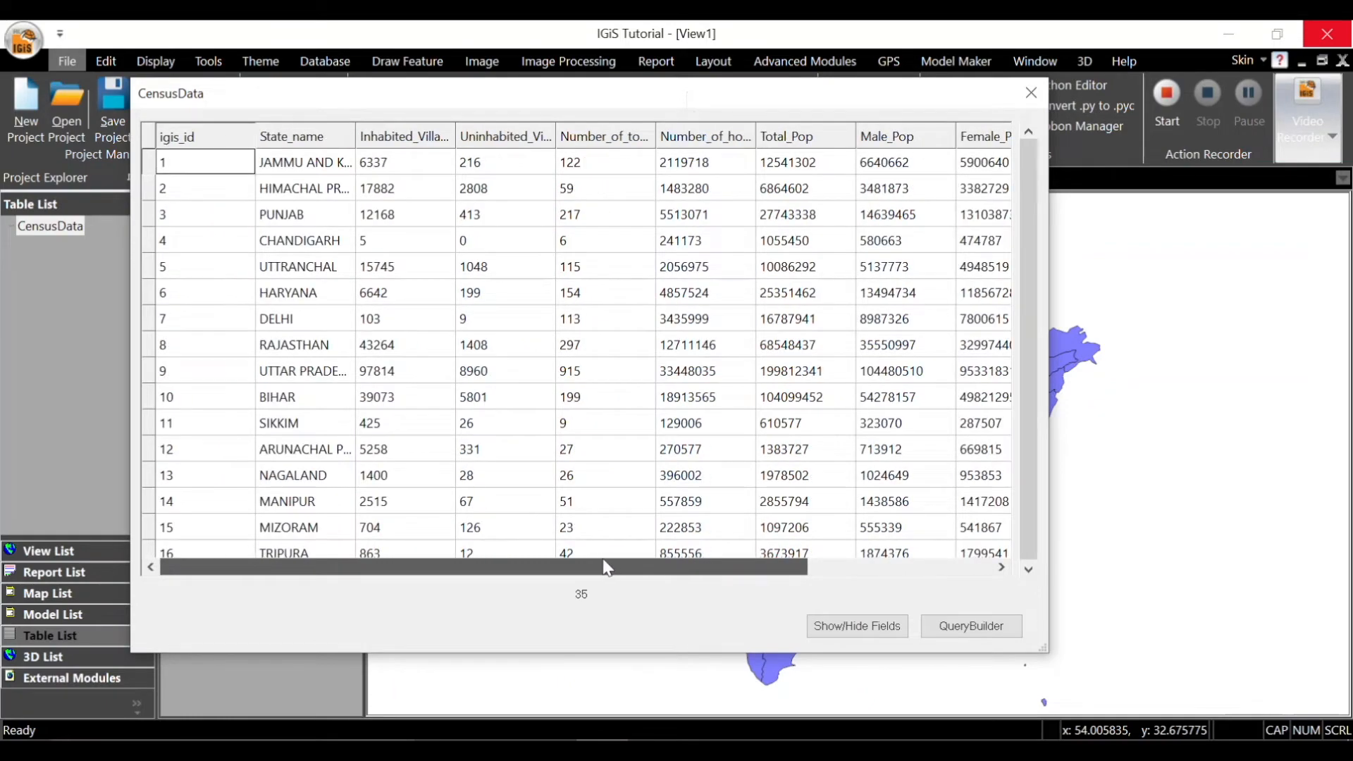
{"action": "left_click", "coordinate": [1035, 89]}
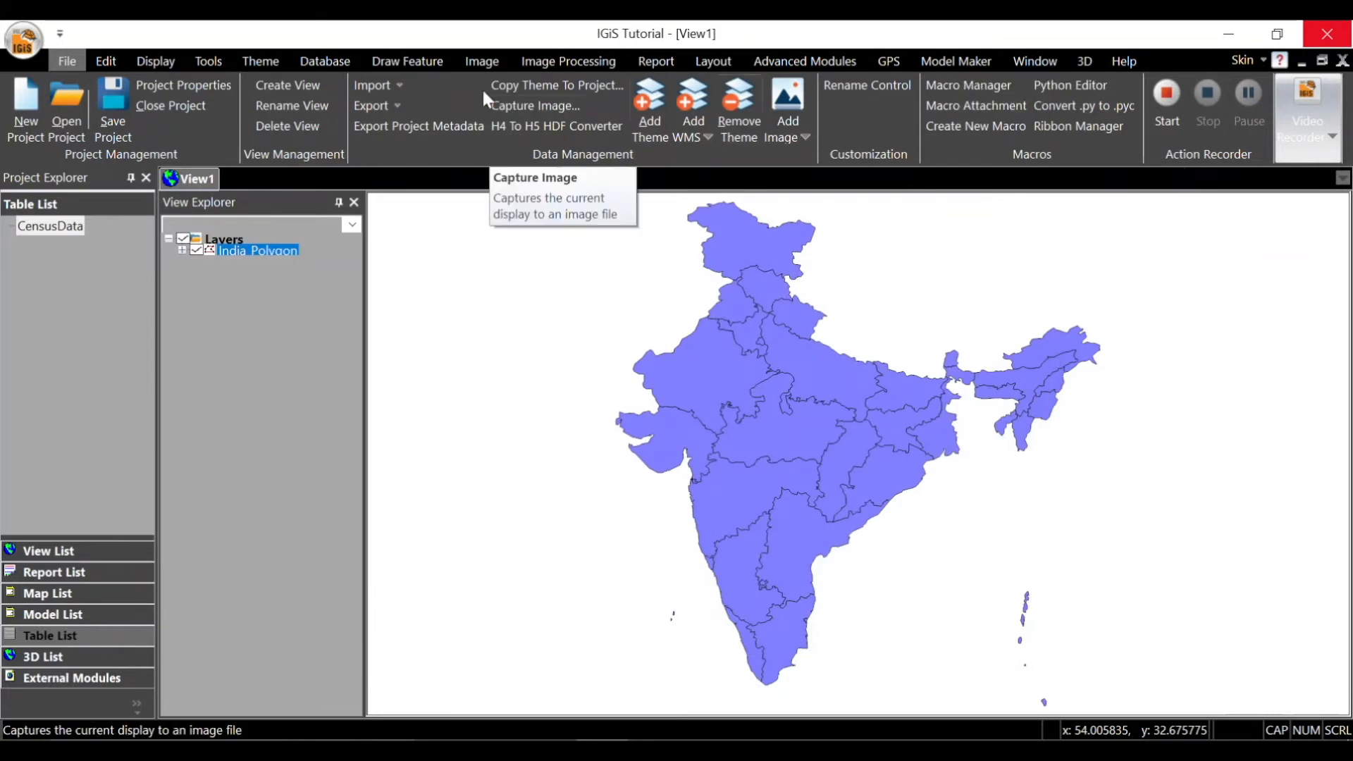
- Set up a table join for India_Polygon, matching its state_name field with the State_name field of CensusData
{"action": "left_click", "coordinate": [344, 62]}
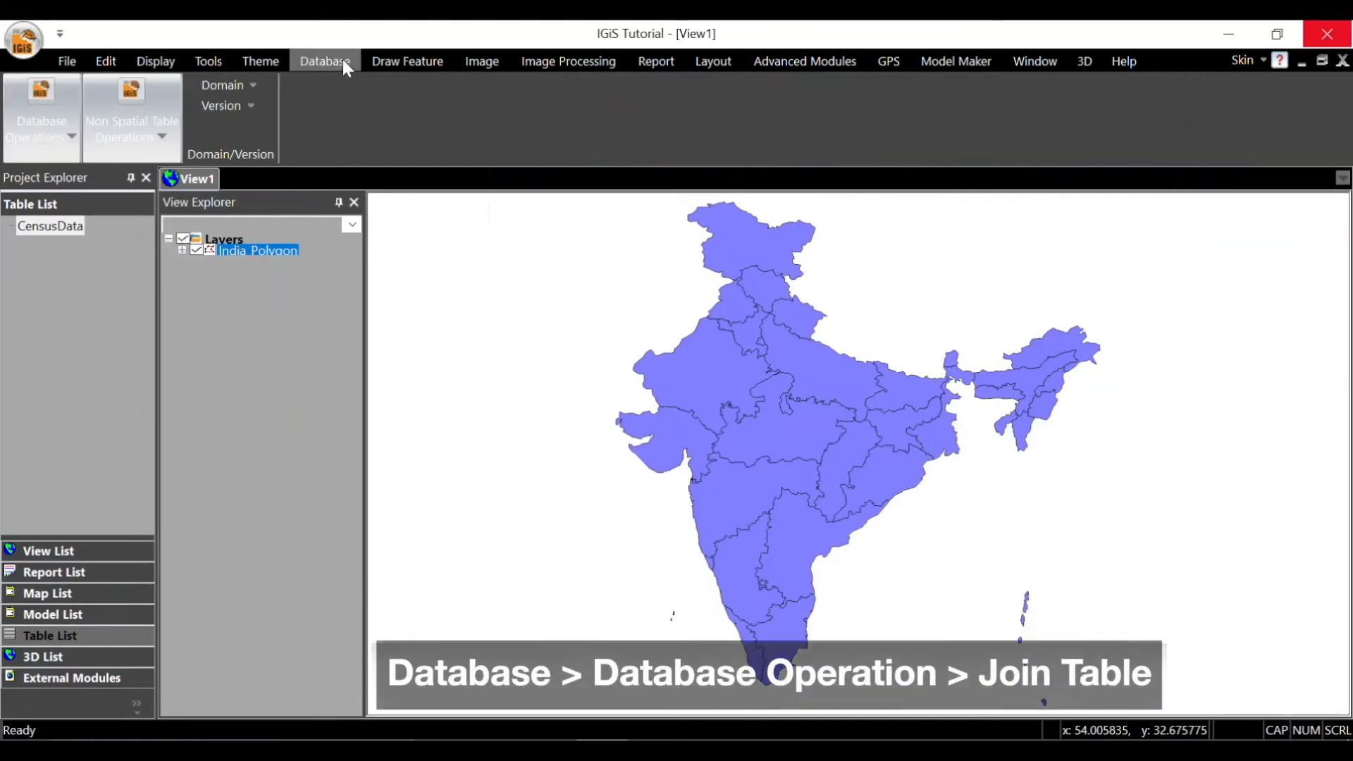
{"action": "left_click", "coordinate": [69, 137]}
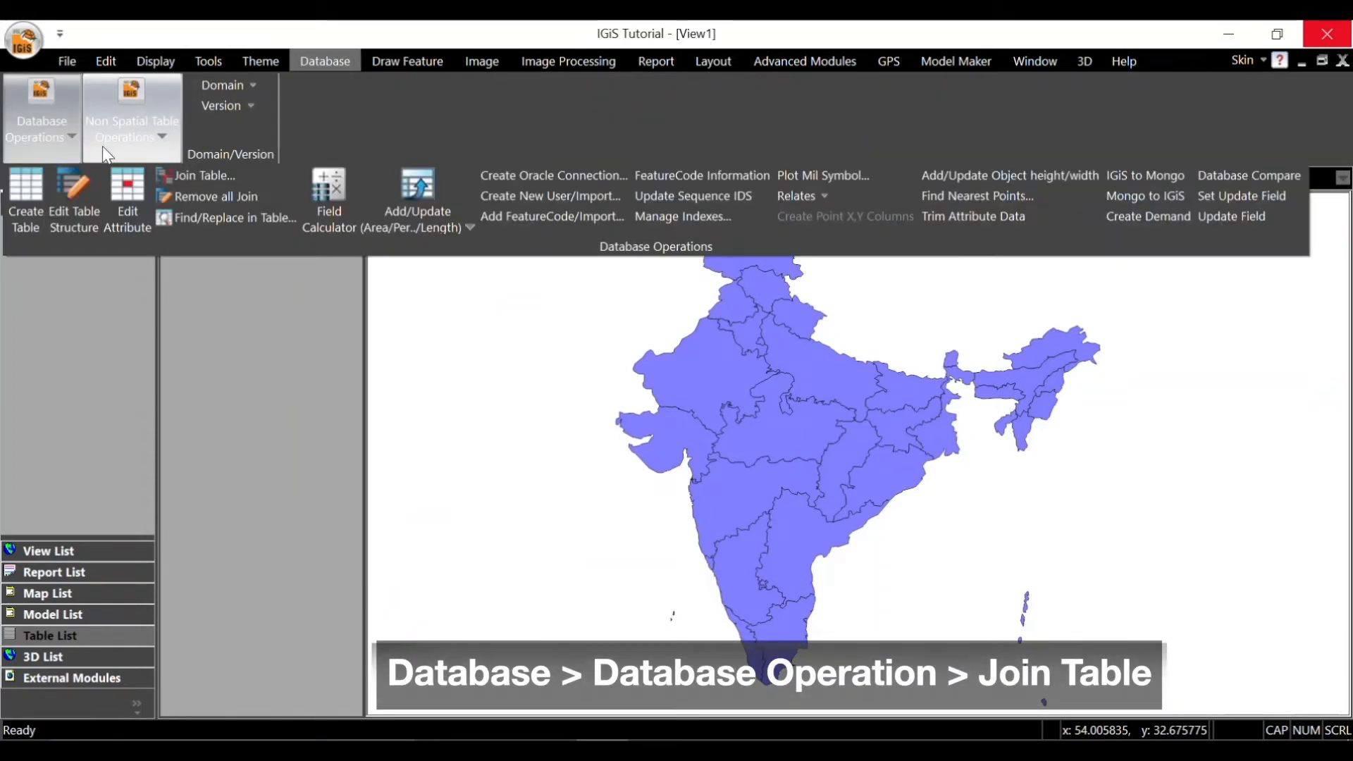
{"action": "left_click", "coordinate": [234, 177]}
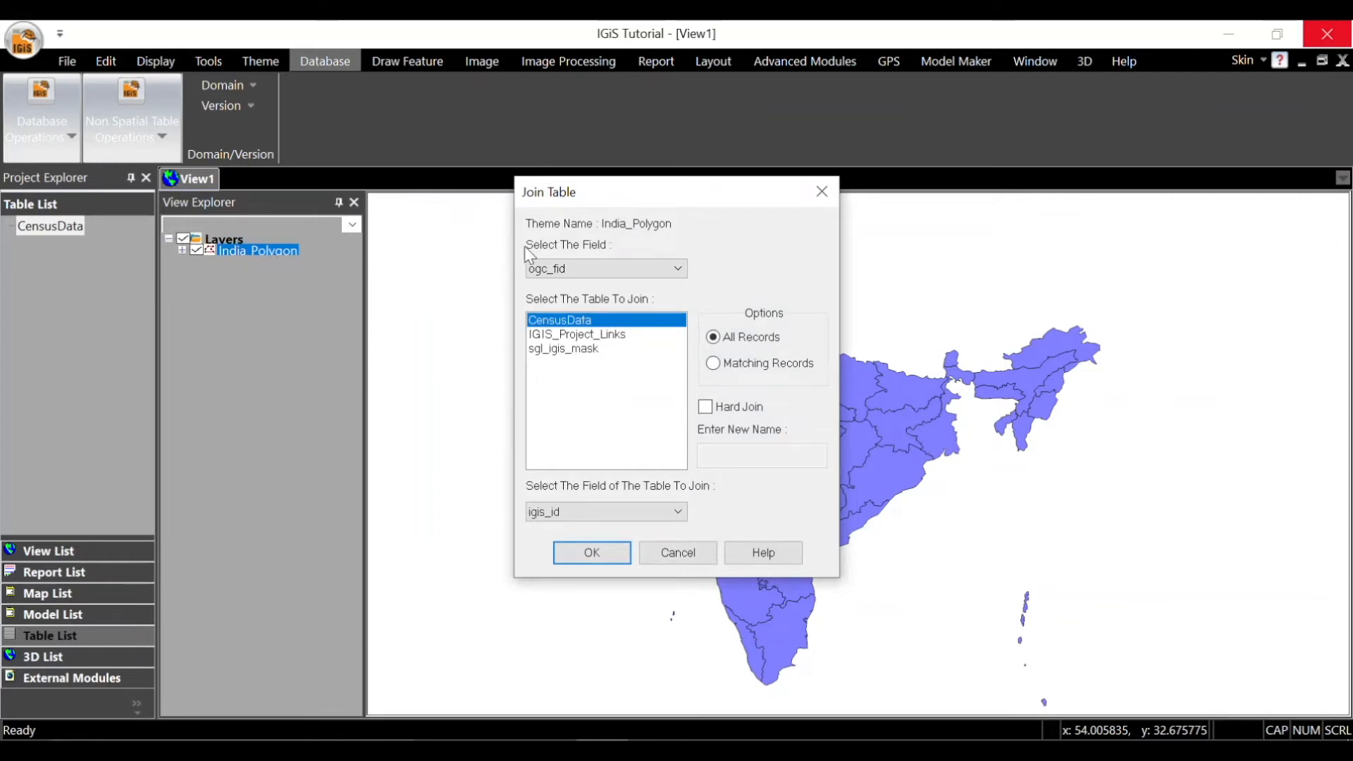
{"action": "left_click", "coordinate": [666, 268]}
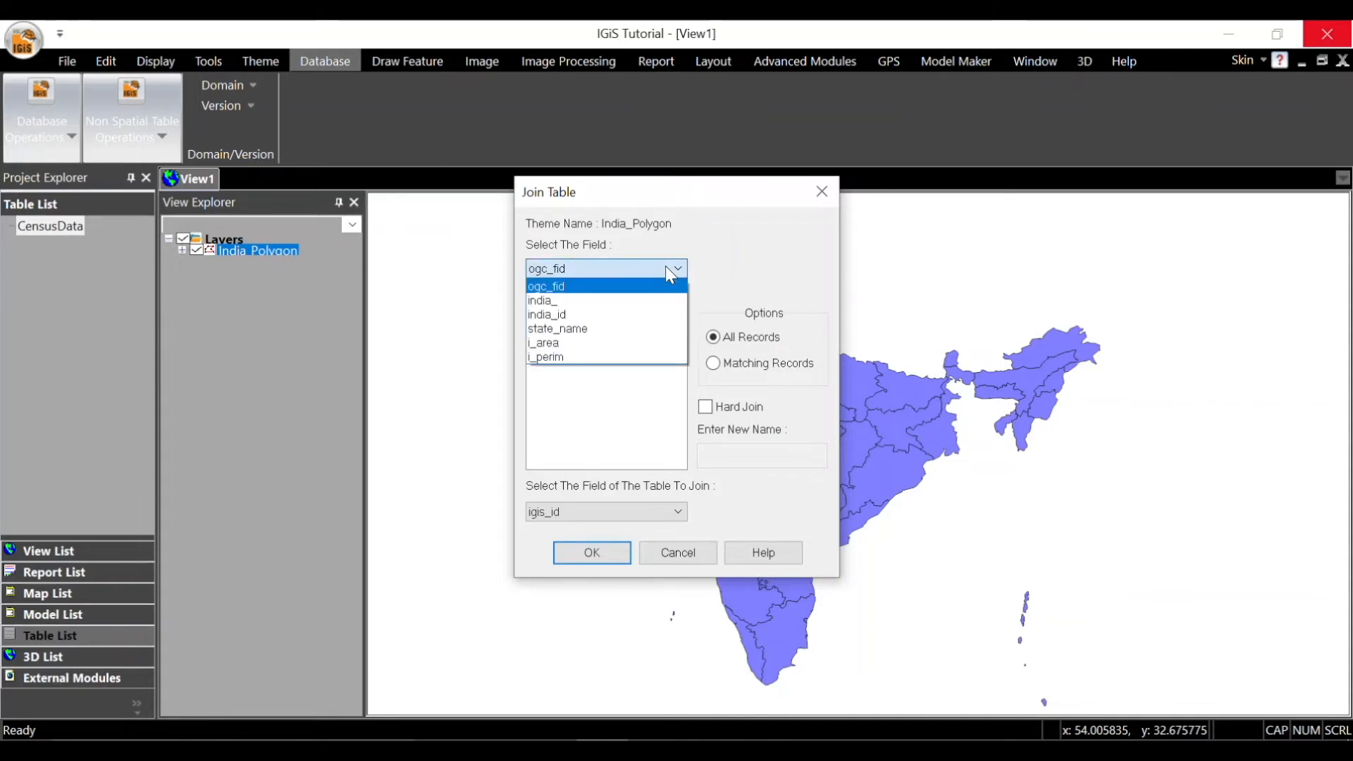
{"action": "left_click", "coordinate": [602, 330]}
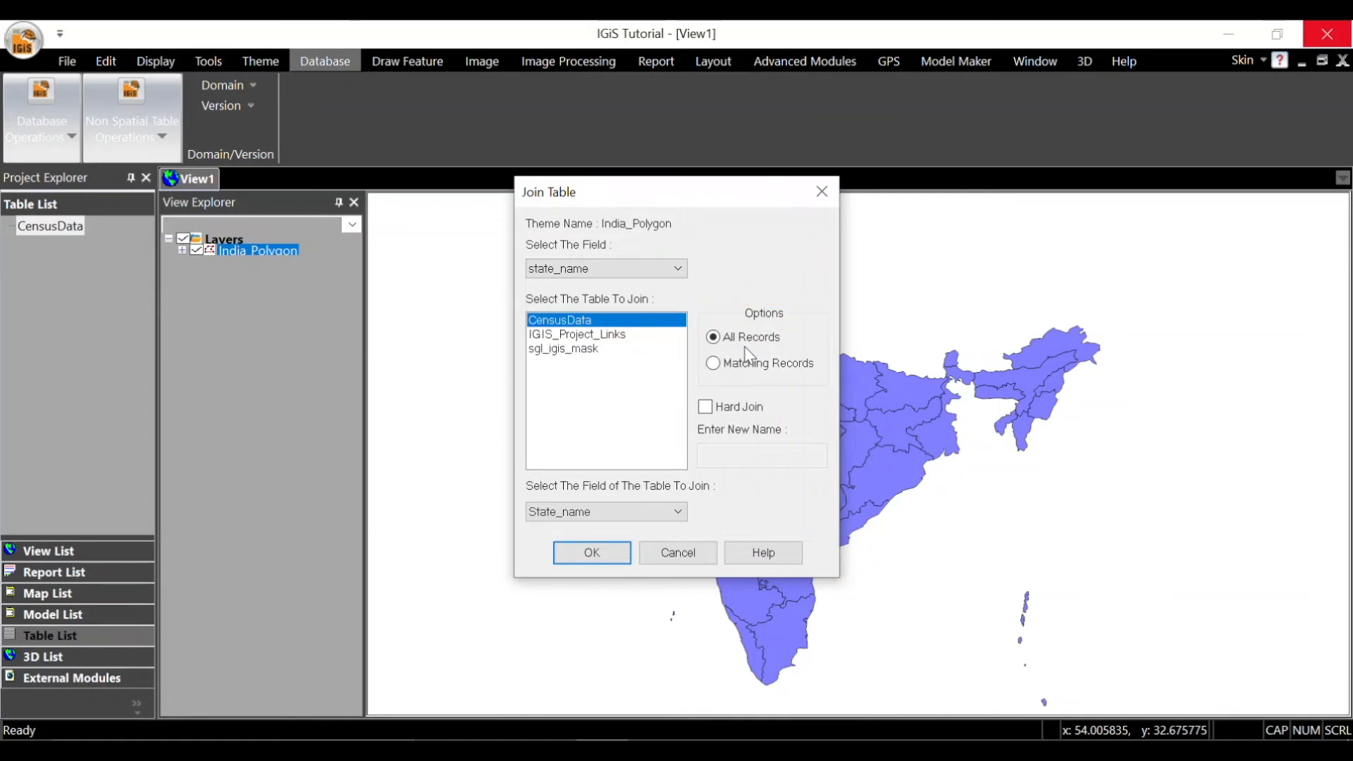
{"action": "left_click", "coordinate": [704, 408]}
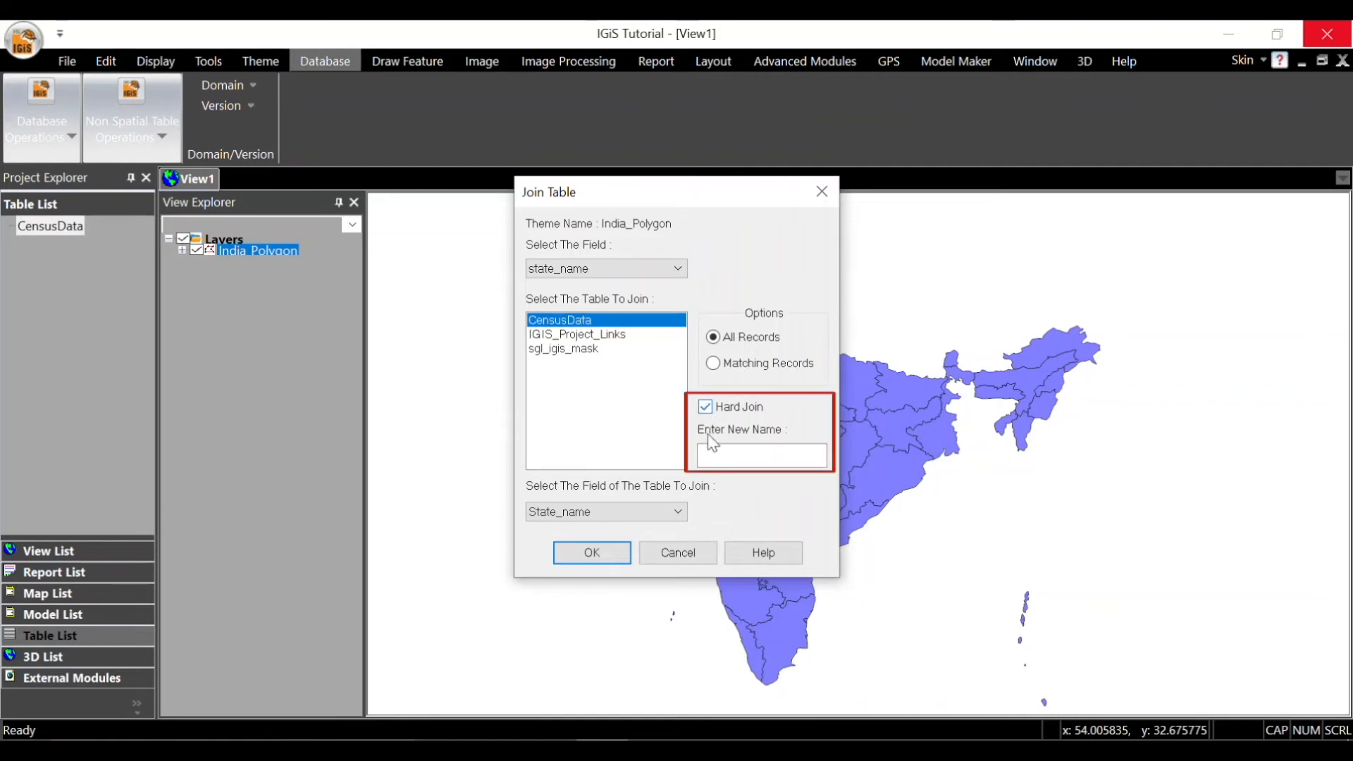
{"action": "left_click", "coordinate": [712, 457]}
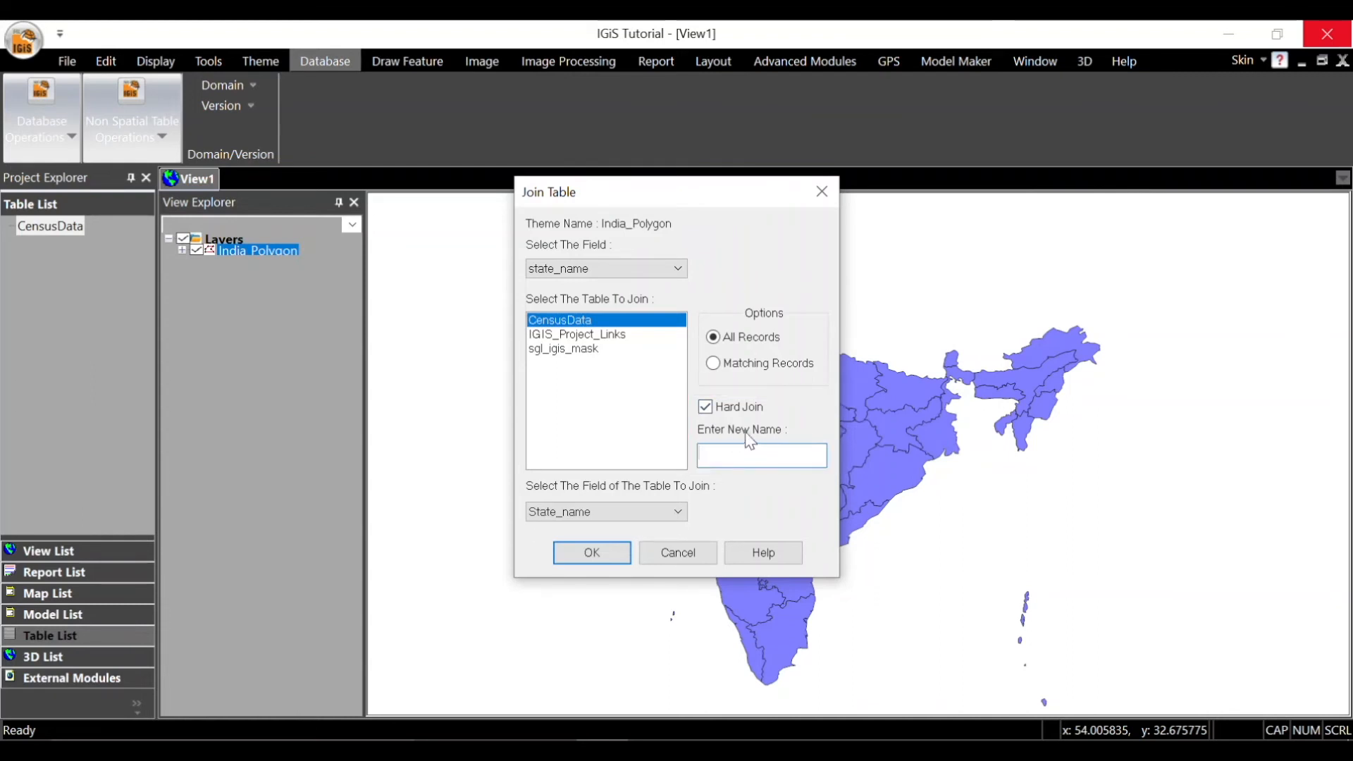
{"action": "left_click", "coordinate": [707, 407]}
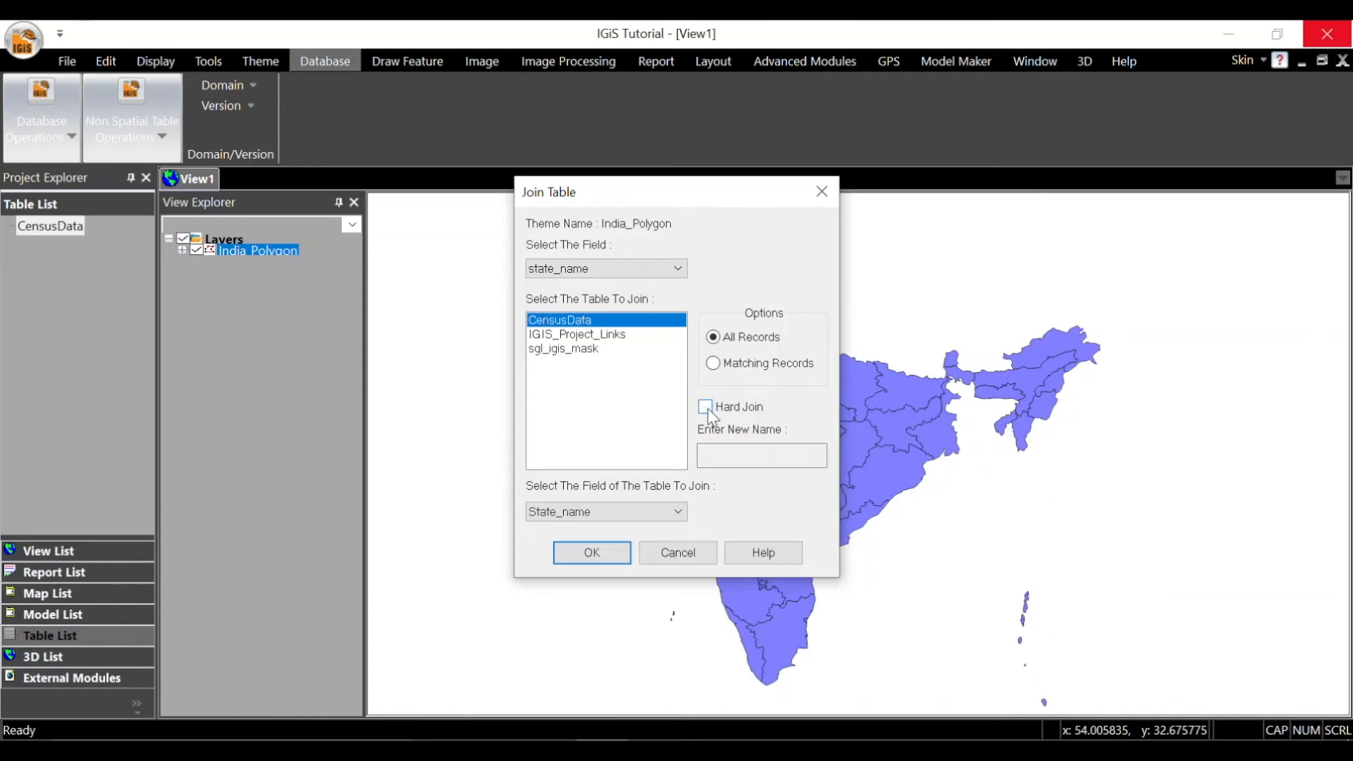
- Join CensusData to India_Polygon with all records and without a hard join
{"action": "left_click", "coordinate": [599, 552]}
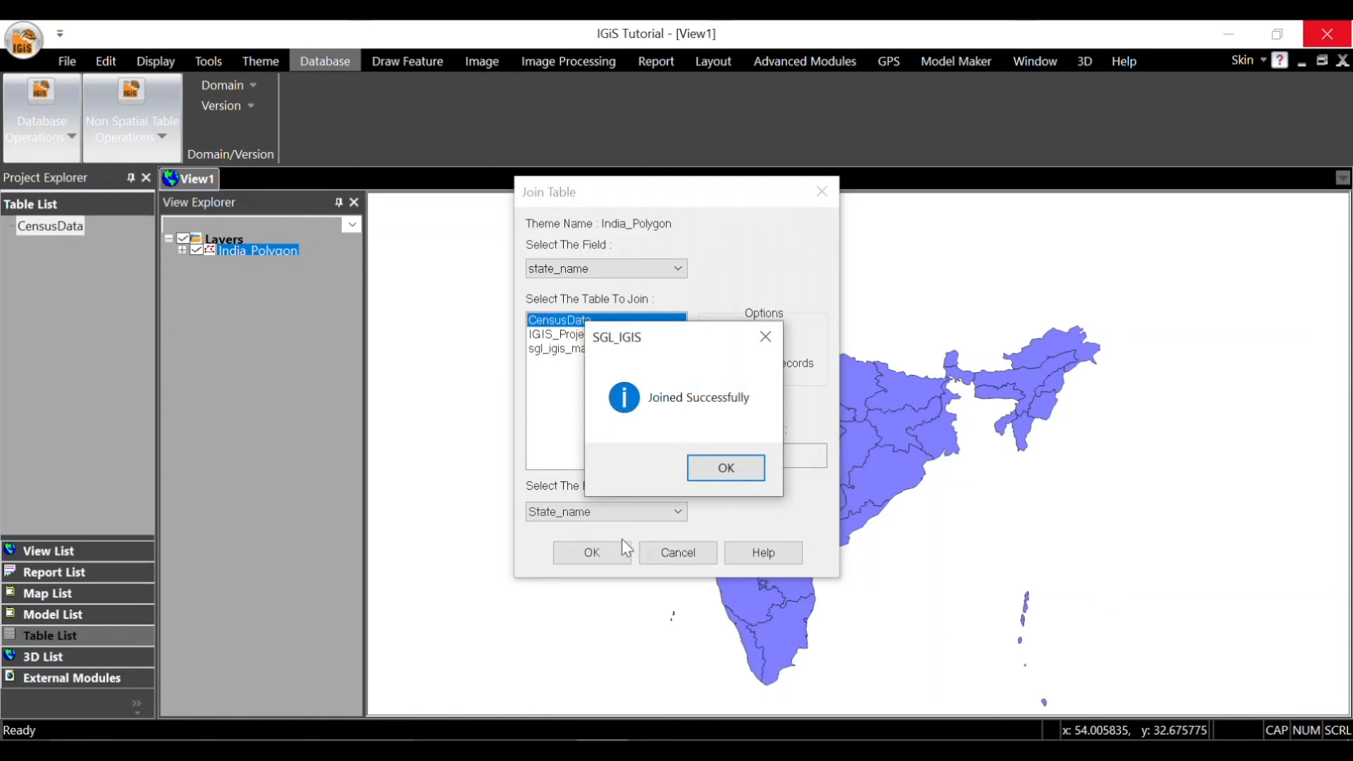
{"action": "left_click", "coordinate": [714, 470]}
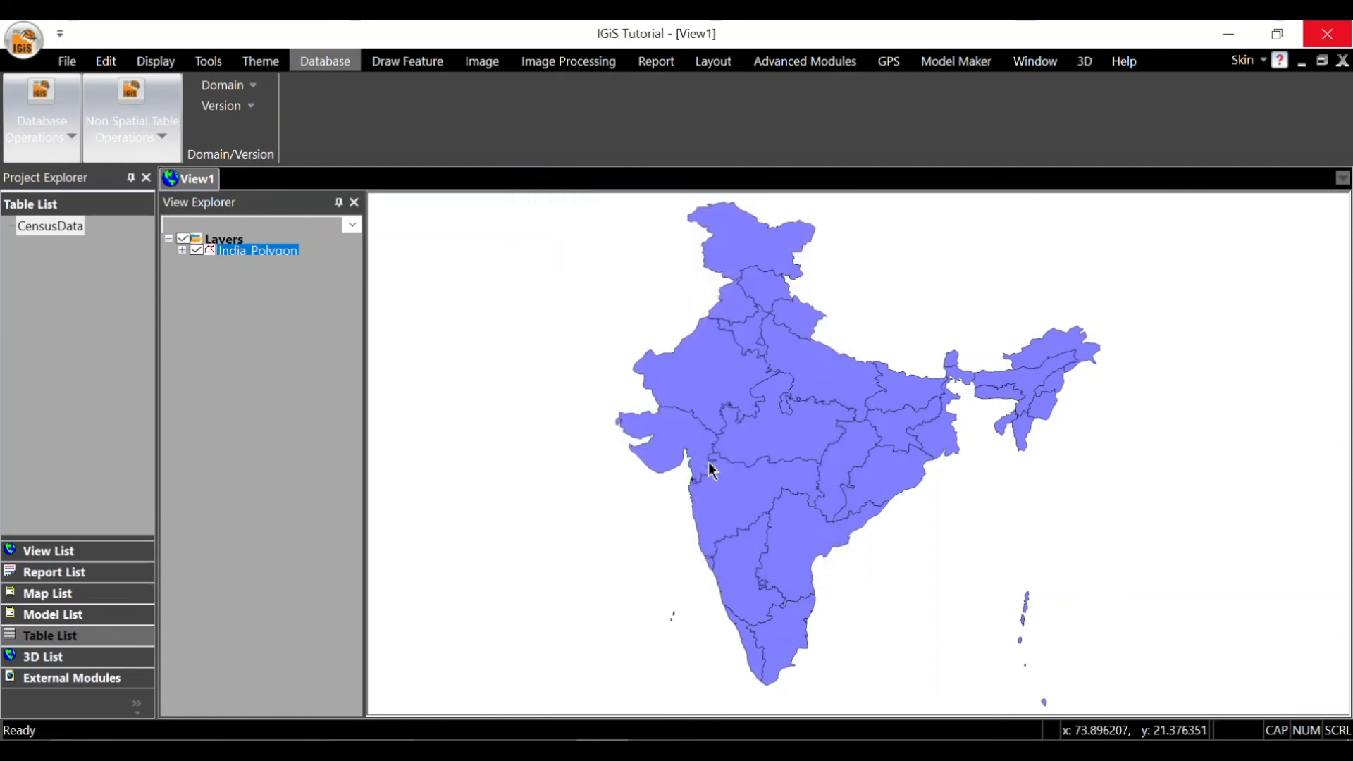
- Open the attribute table of the India_Polygon layer and enlarge its window to fit more fields
{"action": "right_click", "coordinate": [260, 252]}
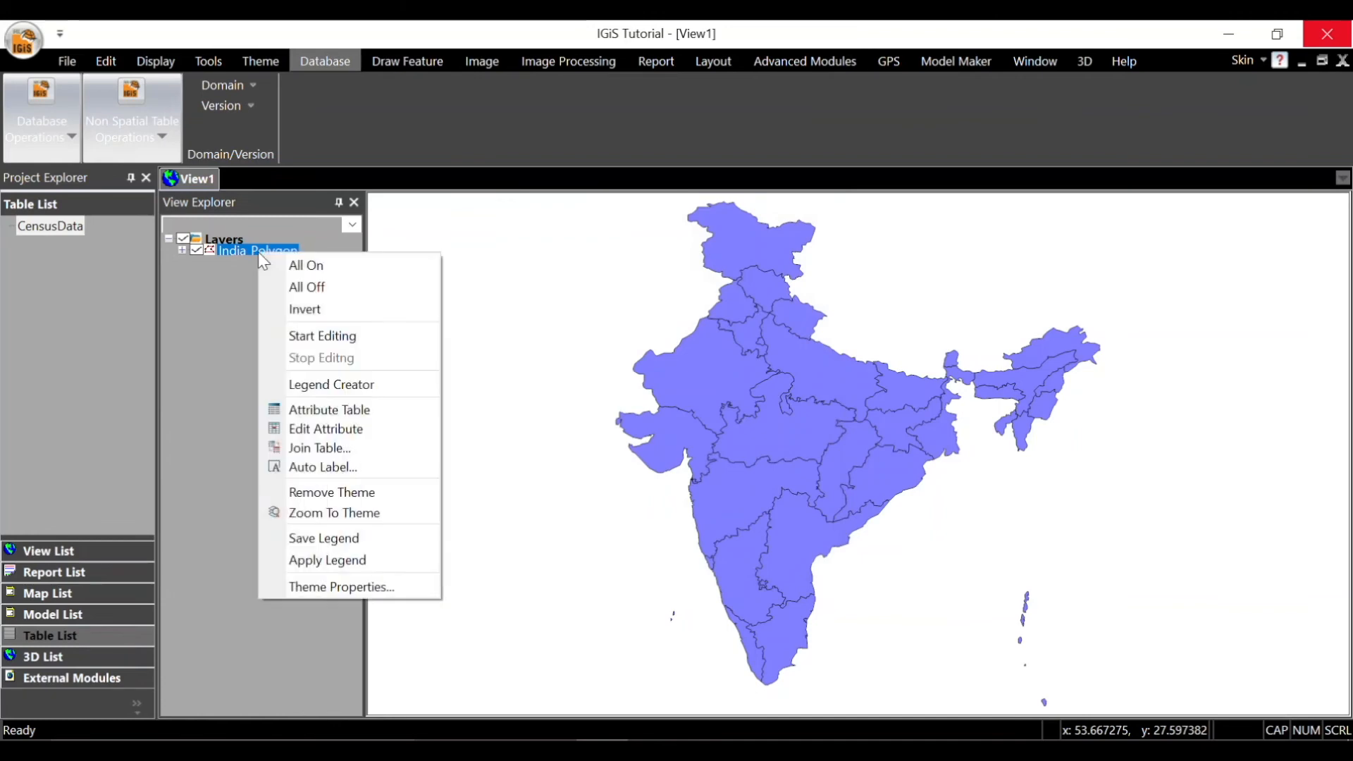
{"action": "left_click", "coordinate": [332, 408]}
{"action": "left_click_drag", "start_coordinate": [488, 448], "coordinate": [1294, 608]}
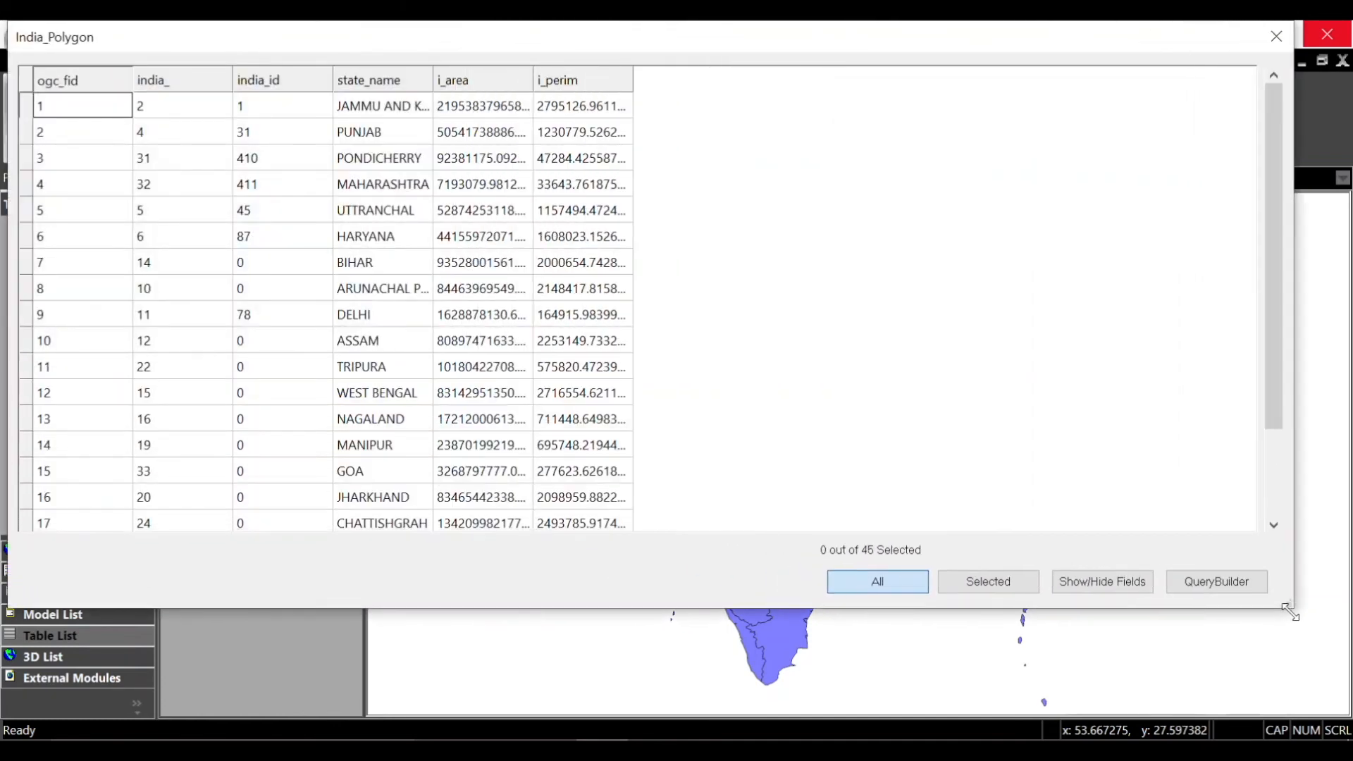
- Show all the hidden joined CensusData fields, from population density through State_name and igis_id, in the India_Polygon attribute table
{"action": "left_click", "coordinate": [1116, 585]}
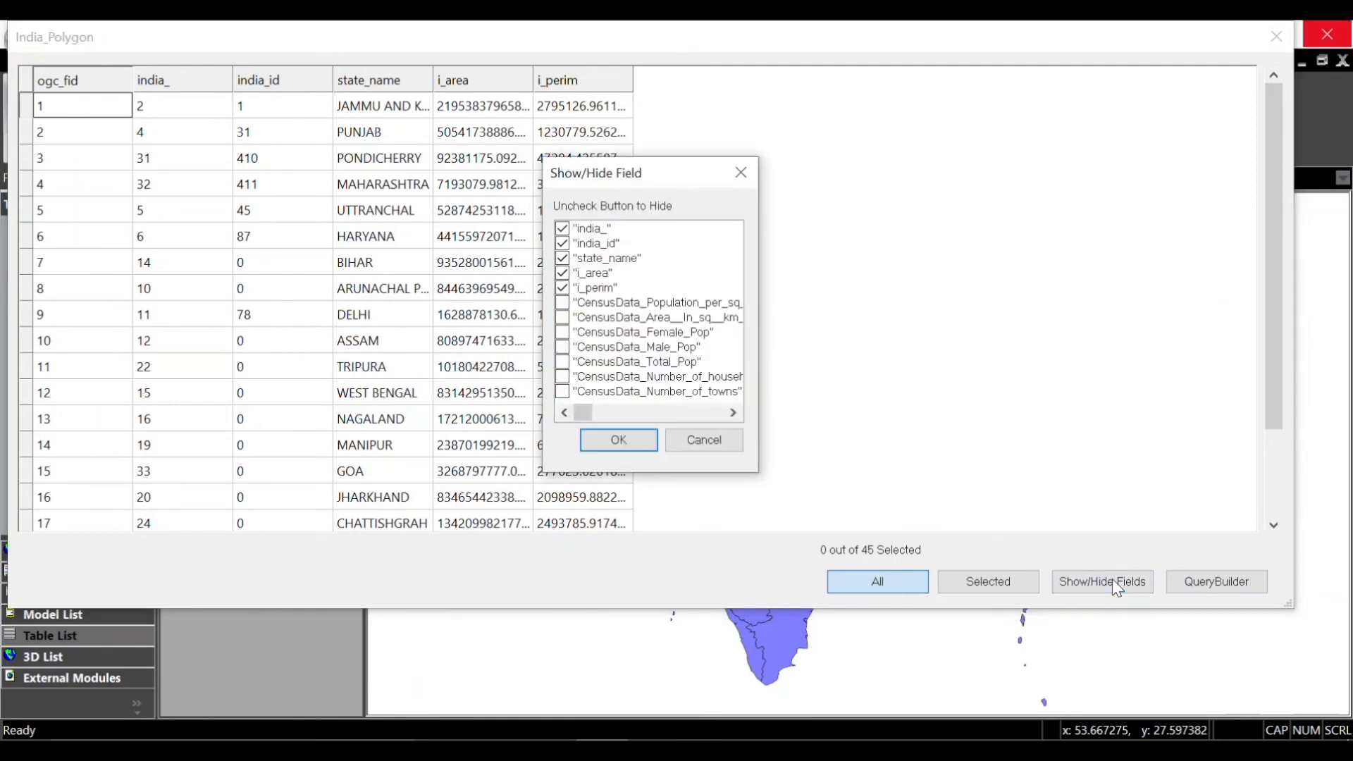
{"action": "left_click", "coordinate": [563, 303]}
{"action": "left_click", "coordinate": [563, 317]}
{"action": "left_click", "coordinate": [562, 332]}
{"action": "left_click", "coordinate": [563, 347]}
{"action": "left_click_drag", "start_coordinate": [589, 412], "coordinate": [659, 414]}
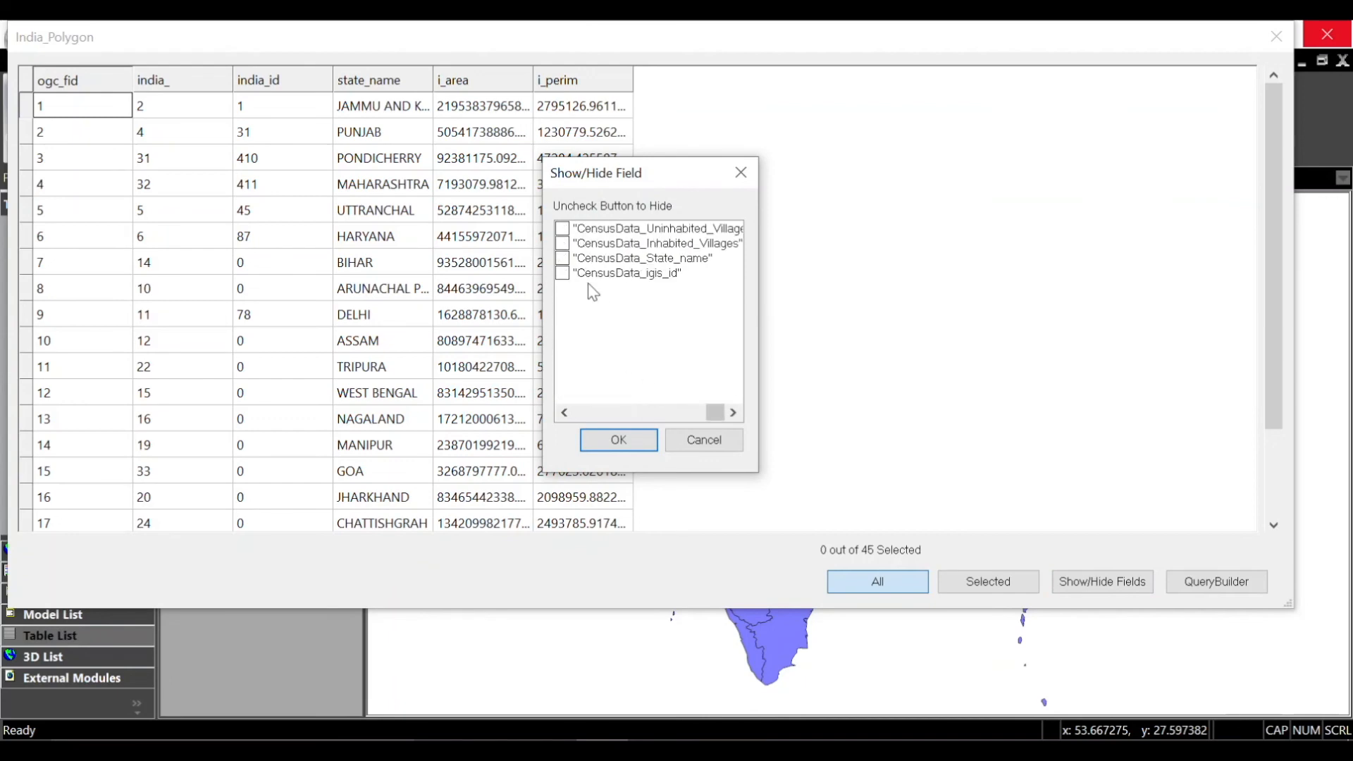
{"action": "left_click", "coordinate": [563, 229]}
{"action": "left_click", "coordinate": [563, 244]}
{"action": "left_click", "coordinate": [563, 258]}
{"action": "left_click", "coordinate": [617, 440]}
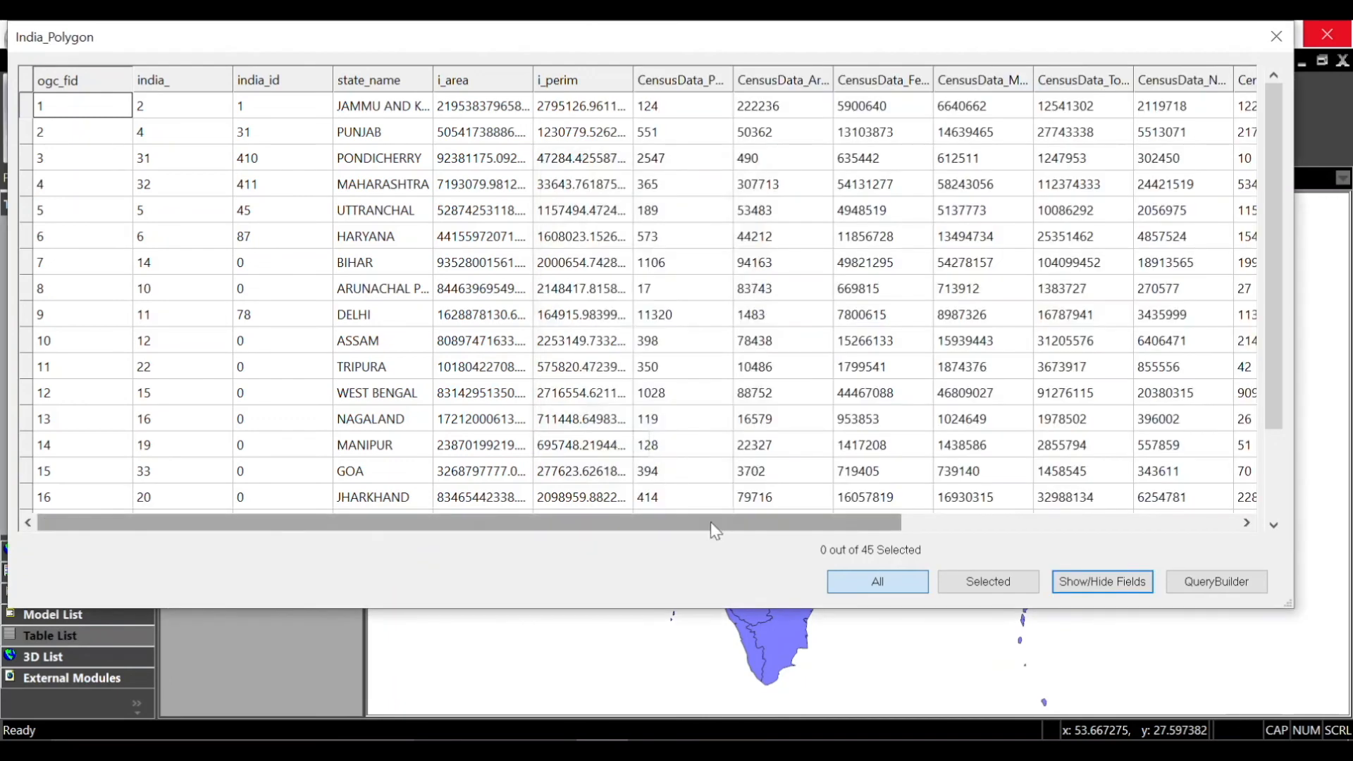
- Examine the joined census columns and records across the India_Polygon attribute table, and close the table
{"action": "left_click_drag", "start_coordinate": [712, 525], "coordinate": [1071, 502]}
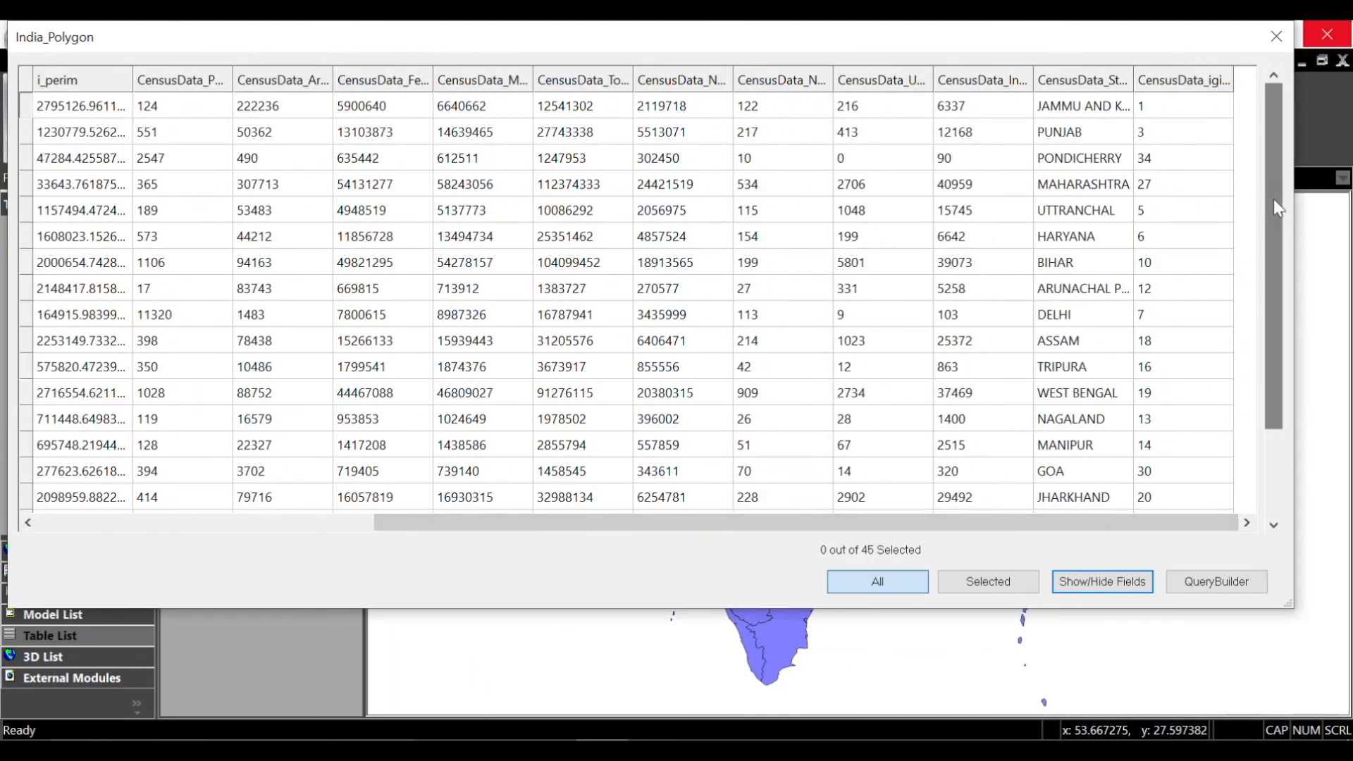
{"action": "mouse_move", "coordinate": [1274, 199]}
{"action": "left_mouse_down"}
{"action": "mouse_move", "coordinate": [1283, 365]}
{"action": "mouse_move", "coordinate": [1271, 173]}
{"action": "left_mouse_up"}
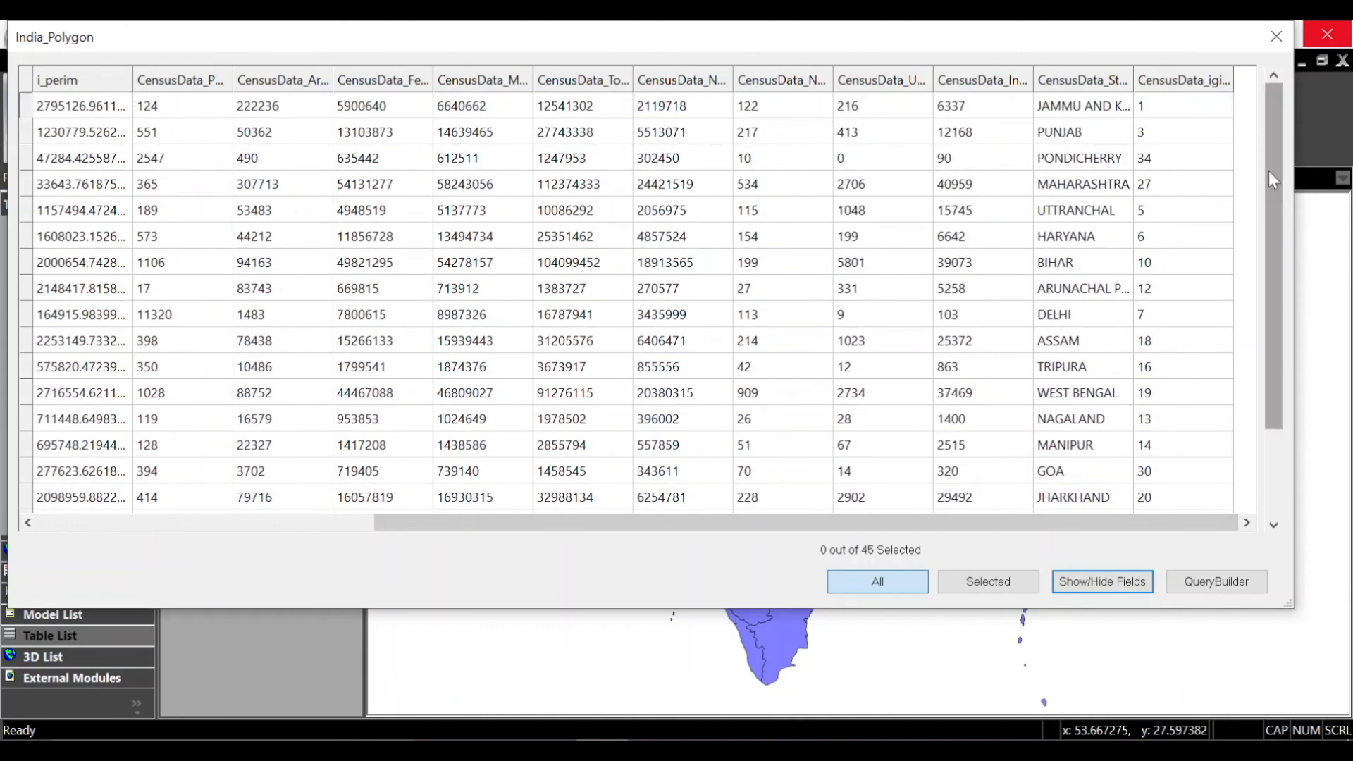
{"action": "left_click", "coordinate": [1276, 36]}
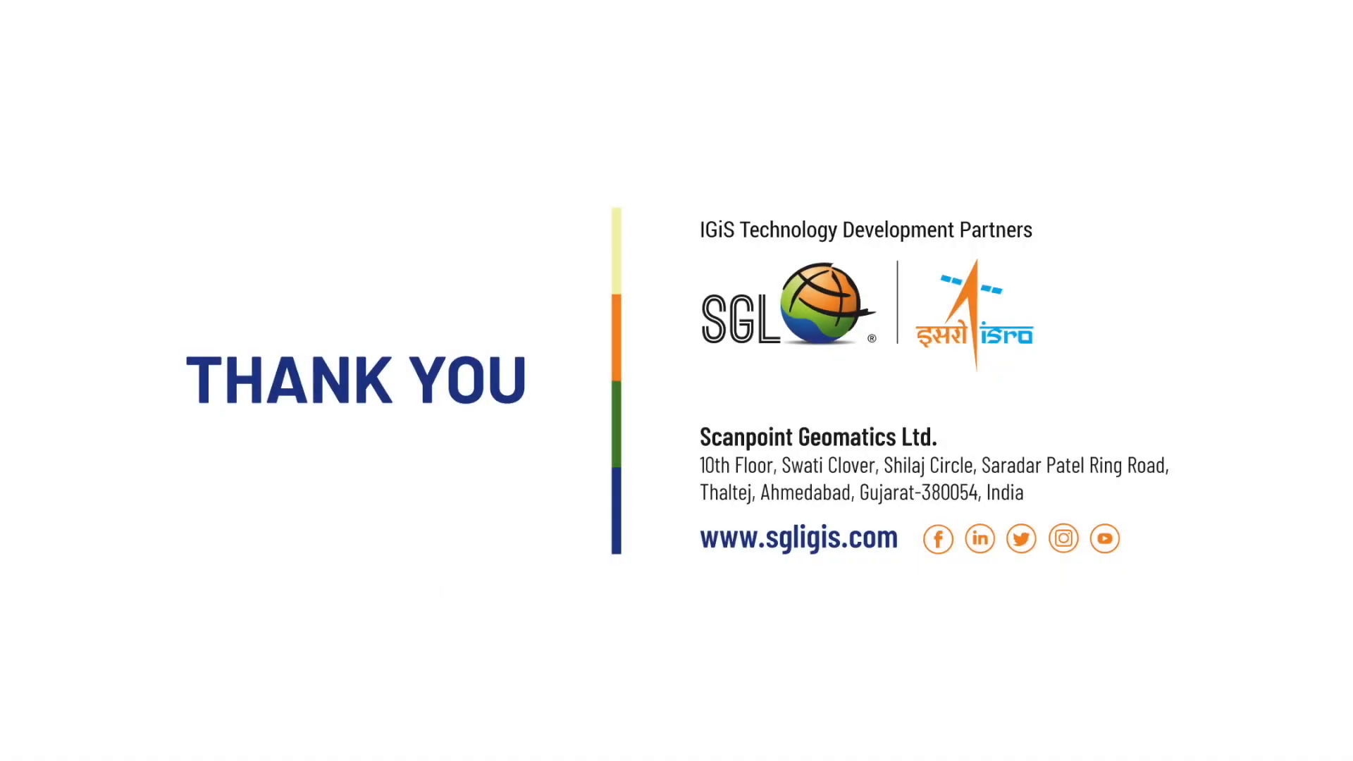